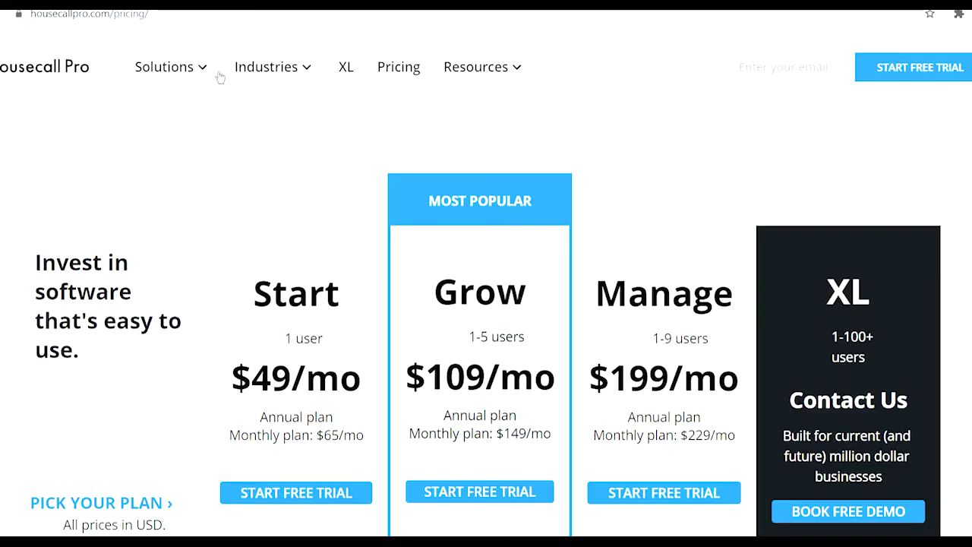
# Scroll through Housecall Pro's pricing feature rows and back up to the Start, Grow, Manage and XL plan cards.
pyautogui.scroll(-3, 911, 198)
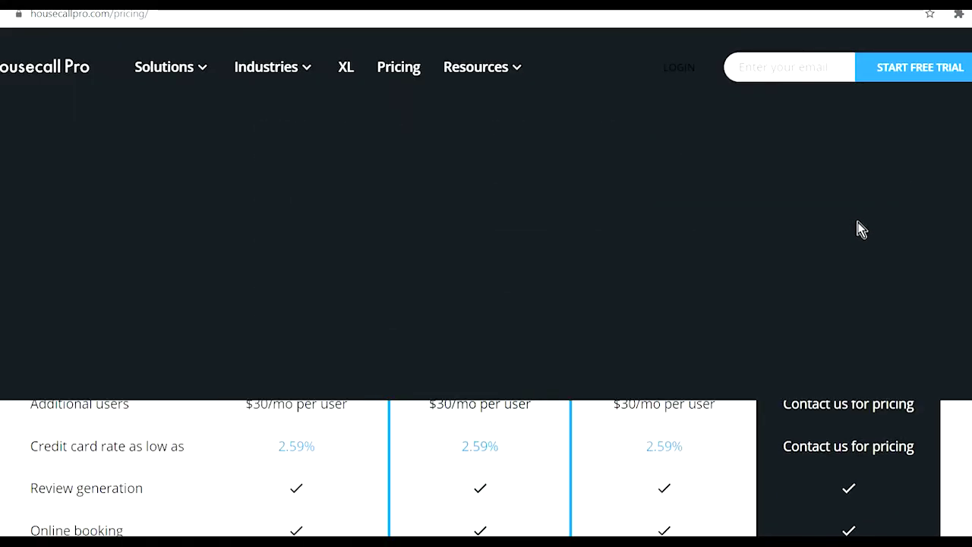
pyautogui.scroll(3, 967, 446)
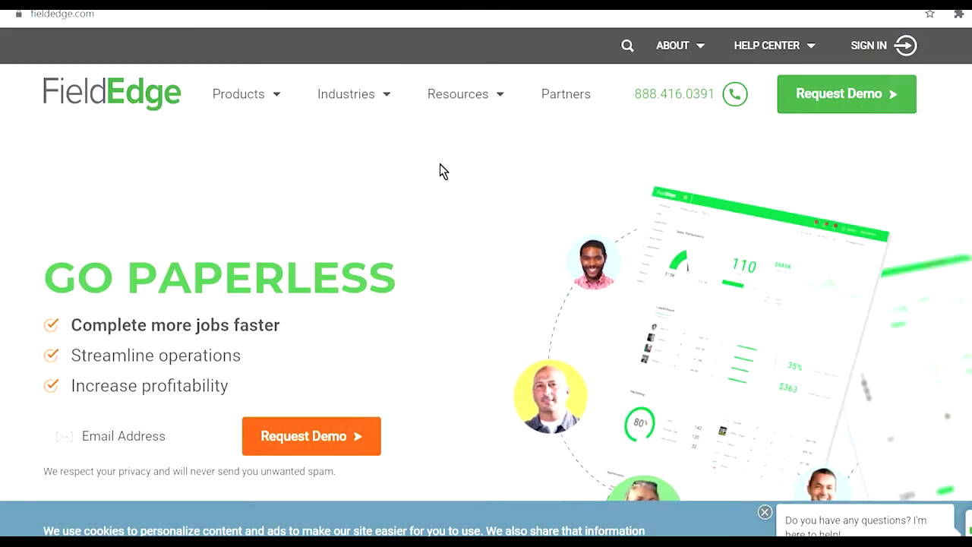
# Look over FieldEdge's Industries menu and homepage, then dismiss the chat greeting bubble.
pyautogui.moveTo(367, 102)
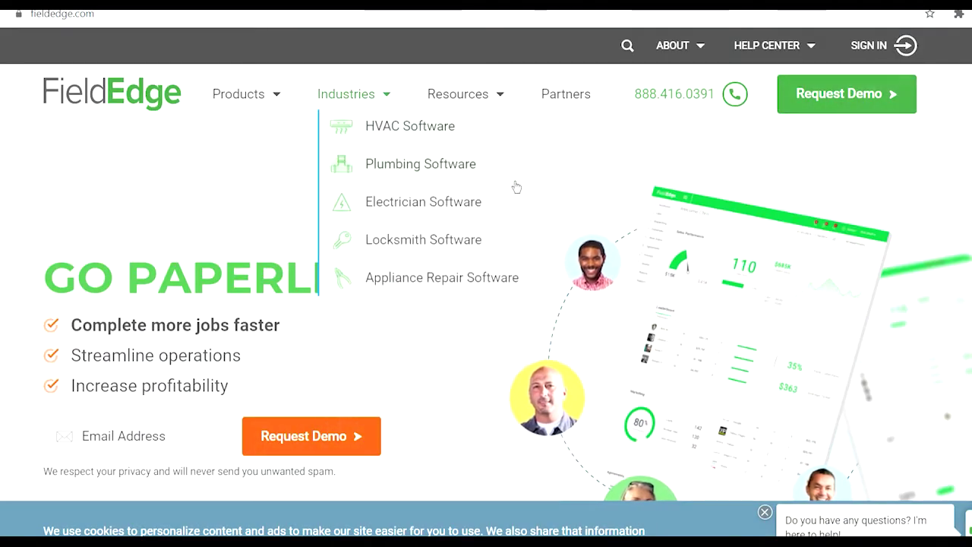
pyautogui.scroll(-2, 755, 294)
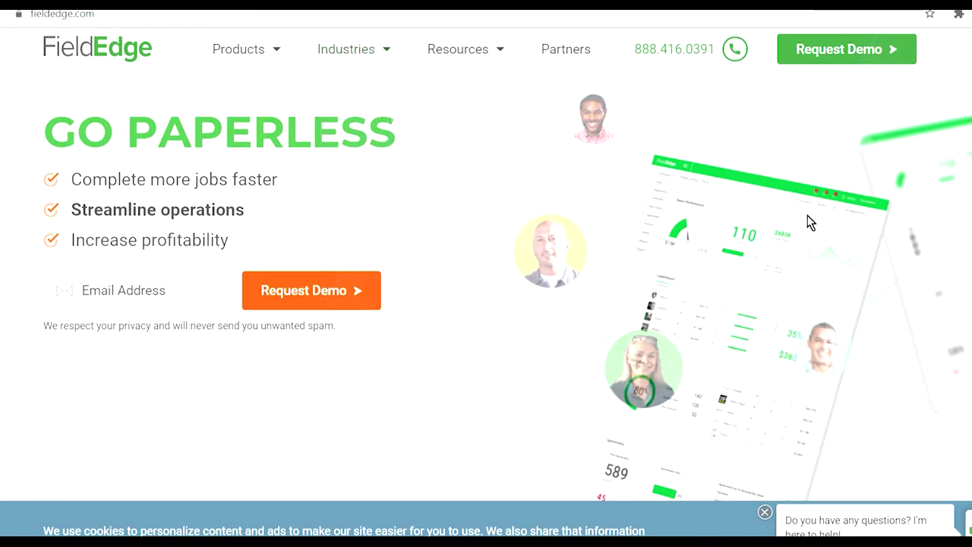
pyautogui.scroll(-2, 811, 221)
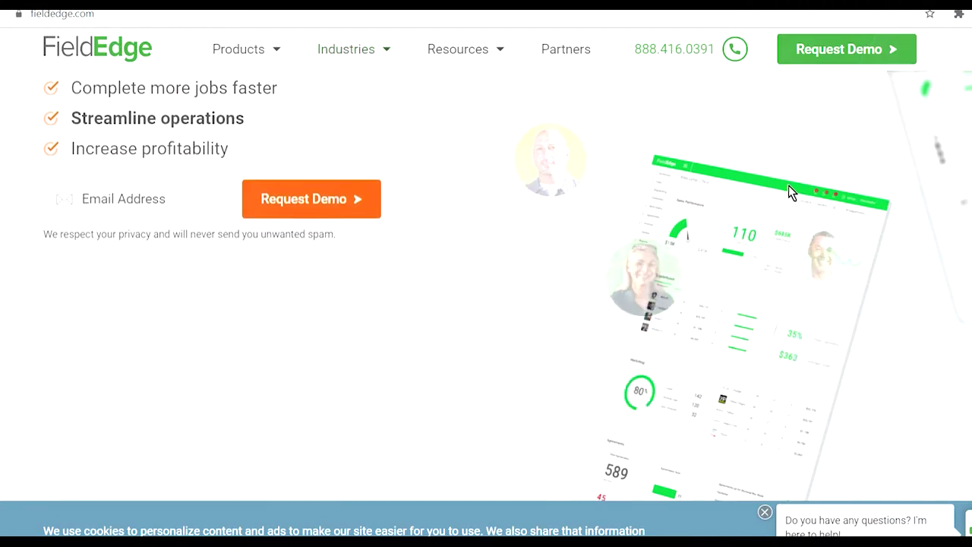
pyautogui.click(765, 512)
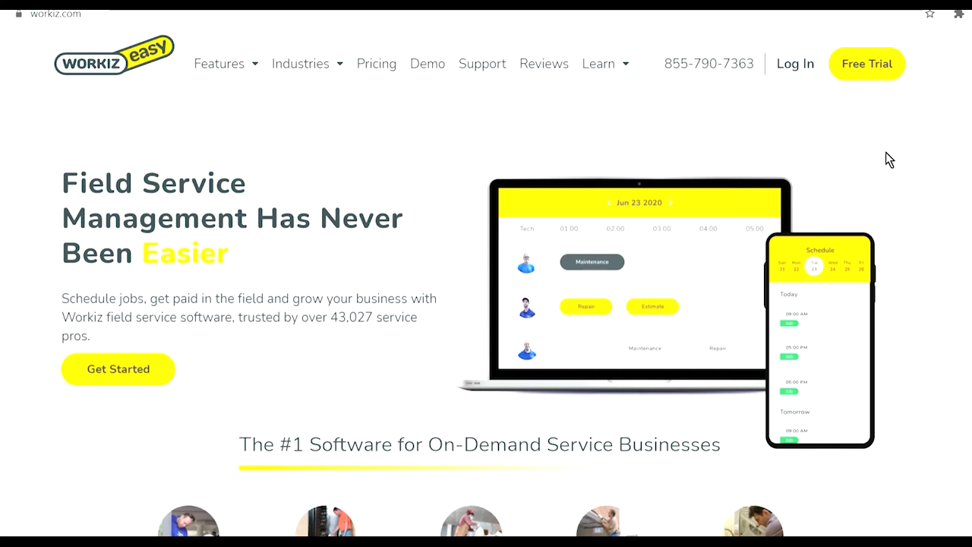
# Open the Workiz pricing page and scroll through its plans.
pyautogui.click(385, 70)
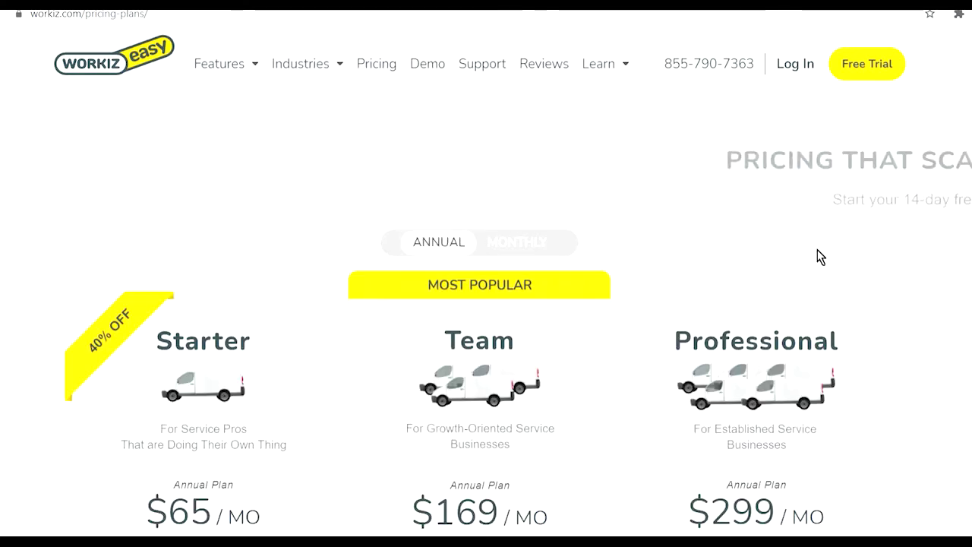
pyautogui.scroll(-1, 836, 252)
pyautogui.scroll(-1, 881, 255)
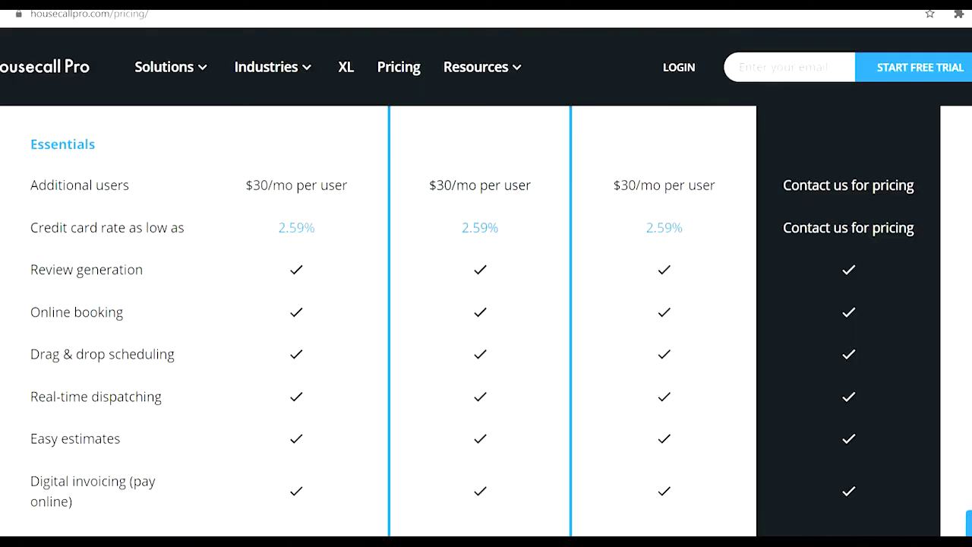
pyautogui.scroll(5, 416, 222)
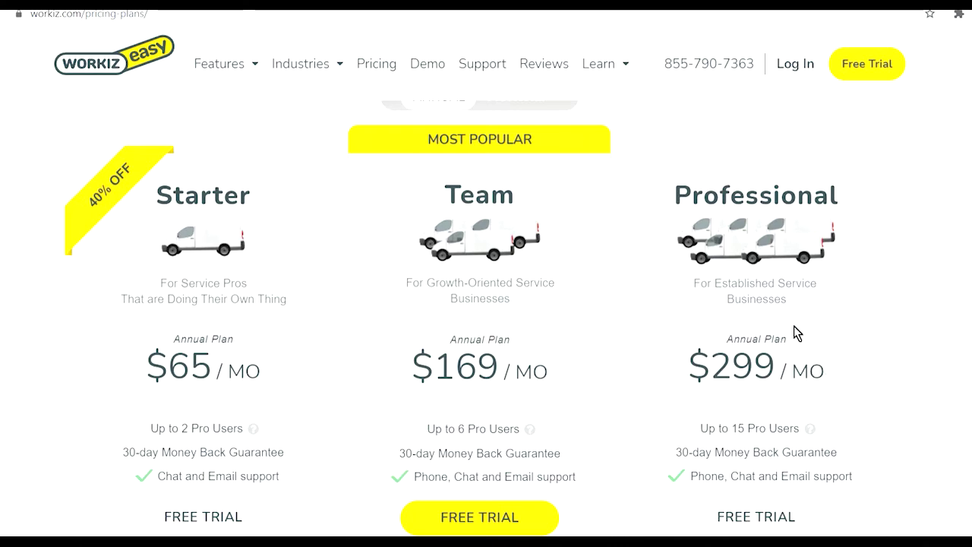
pyautogui.scroll(2, 759, 319)
# Switch Workiz plan prices from annual to monthly and scroll down the comparison table.
pyautogui.click(520, 247)
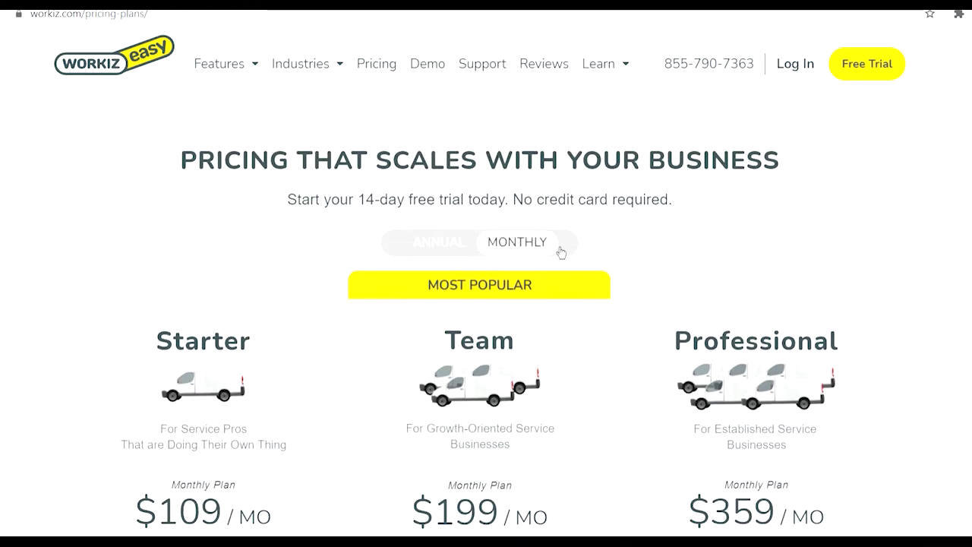
pyautogui.scroll(-2, 655, 272)
pyautogui.scroll(1, 655, 273)
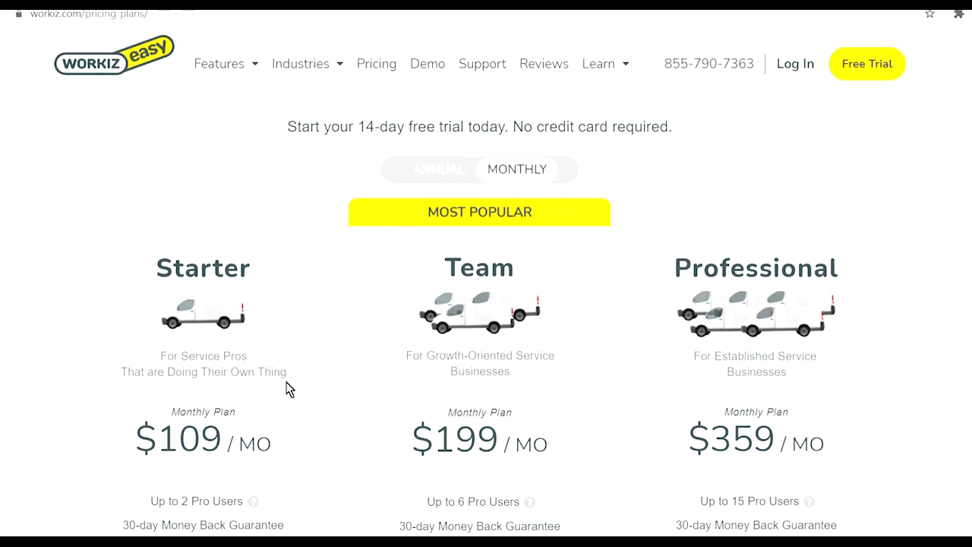
pyautogui.scroll(-5, 296, 387)
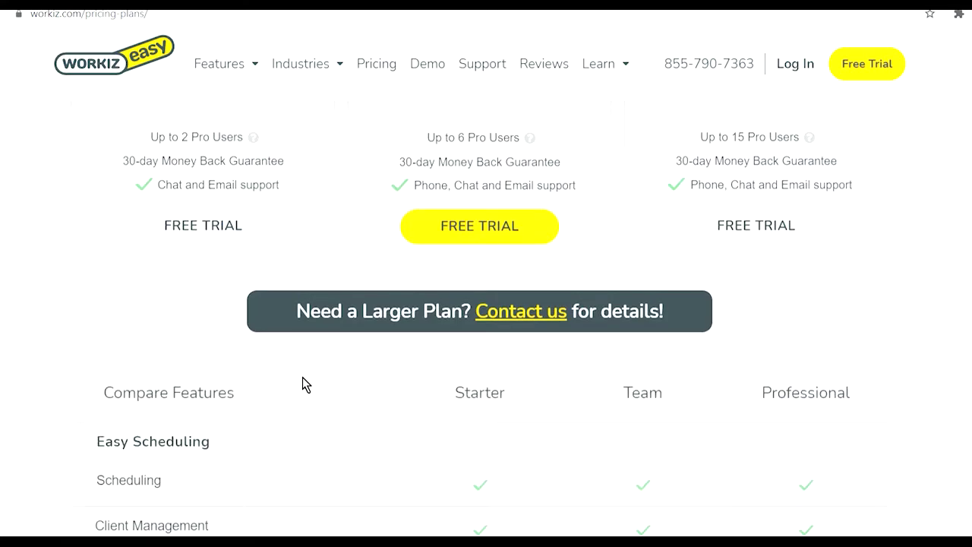
pyautogui.scroll(-5, 701, 341)
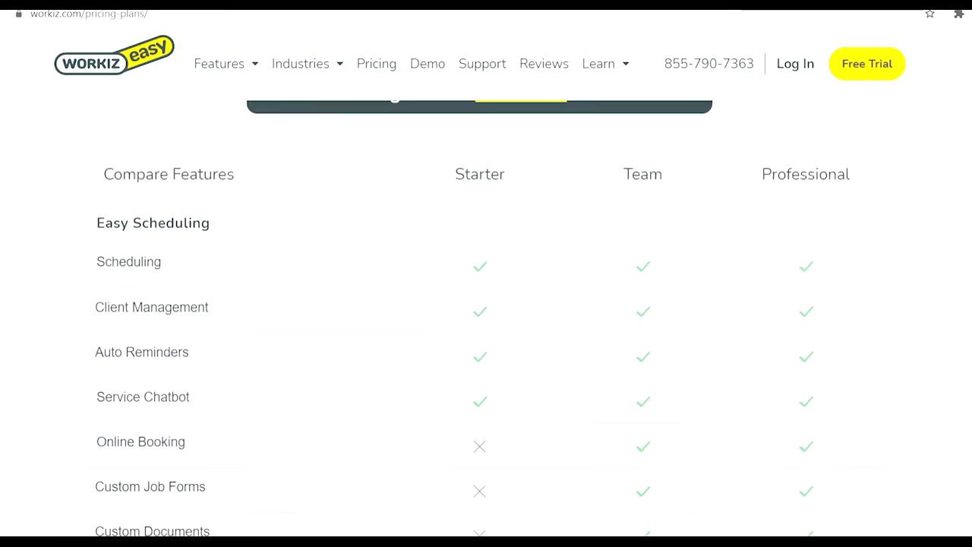
pyautogui.scroll(-3, 486, 304)
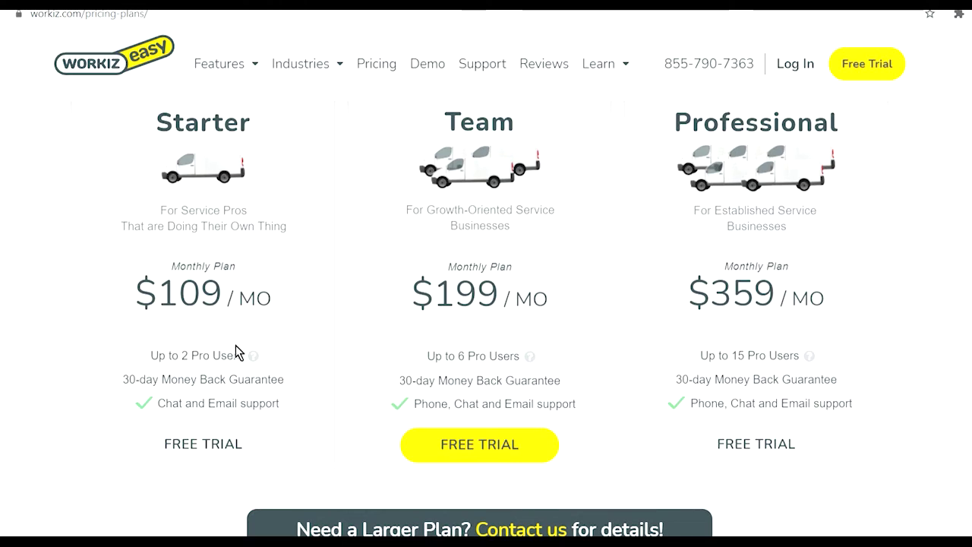
# Select the Pro user limits of the Starter (up to 2), Team and Professional (15) plans.
pyautogui.moveTo(151, 360); pyautogui.dragTo(251, 369)
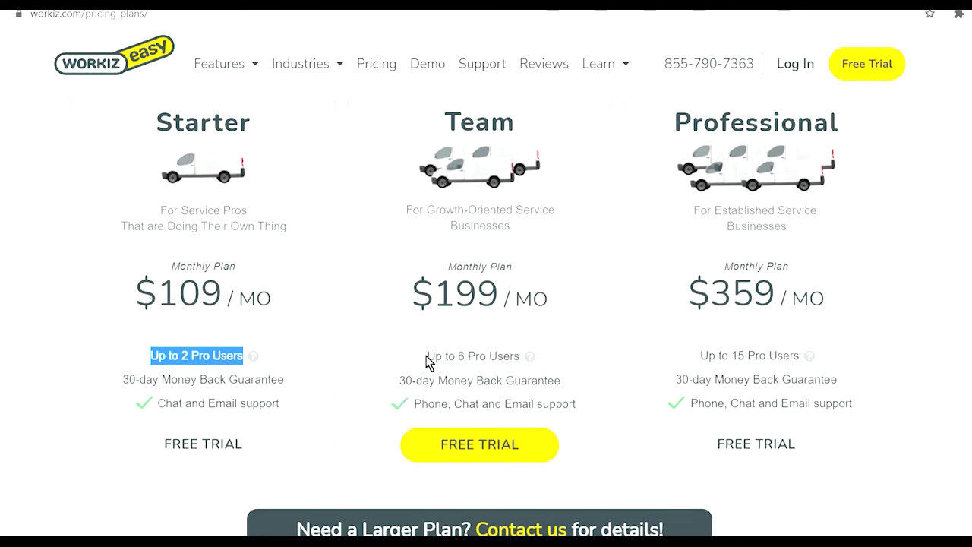
pyautogui.moveTo(435, 355); pyautogui.dragTo(492, 357)
pyautogui.moveTo(730, 356); pyautogui.dragTo(768, 357)
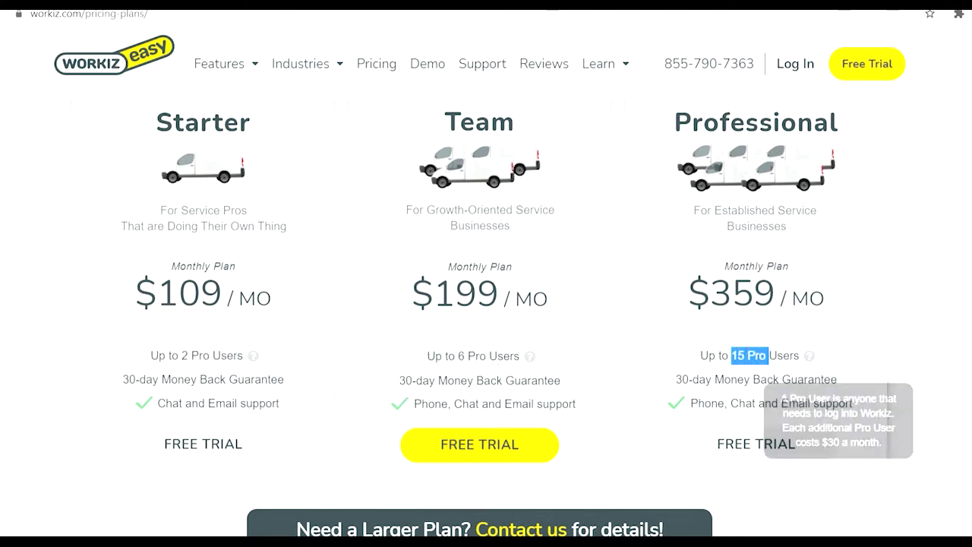
pyautogui.scroll(-8, 486, 319)
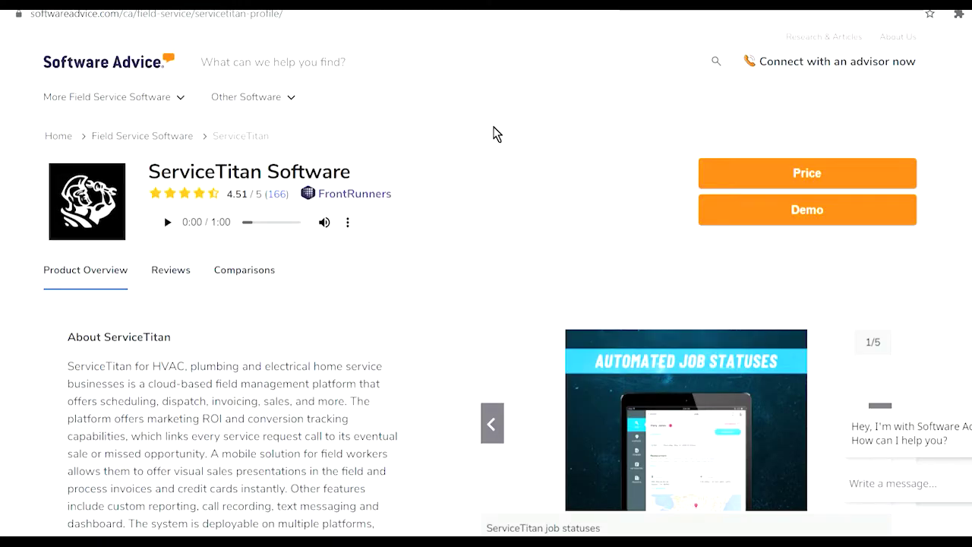
# Scroll the Software Advice ServiceTitan profile down to the recommended alternatives and back up.
pyautogui.scroll(-1, 460, 169)
pyautogui.scroll(-6, 460, 169)
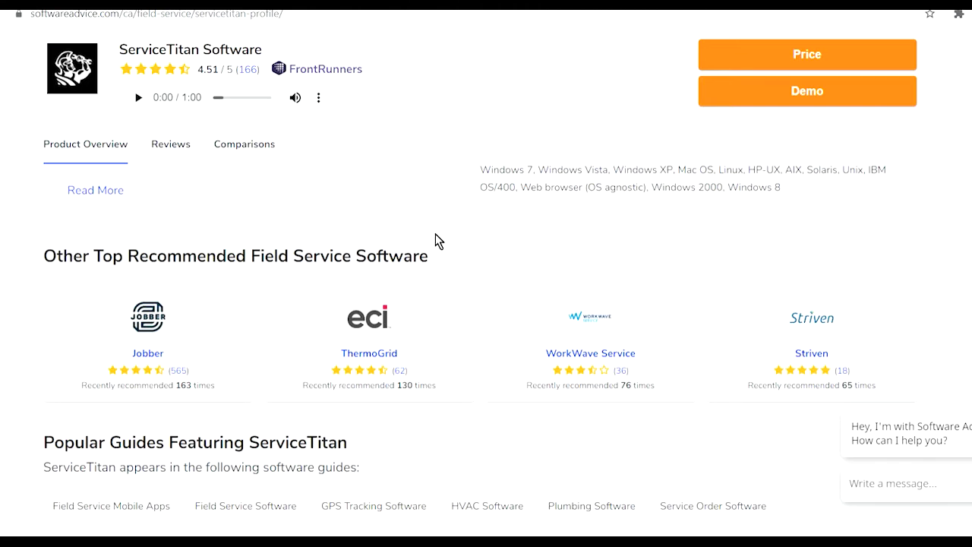
pyautogui.scroll(7, 435, 240)
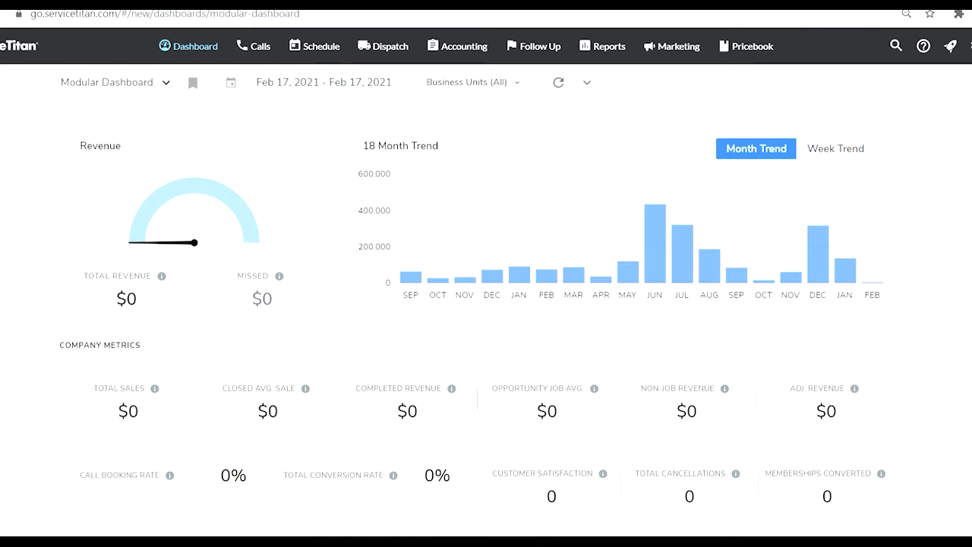
# Open the Business Units (All) filter, scroll past Call Metrics and back, then reopen the filter list.
pyautogui.click(517, 83)
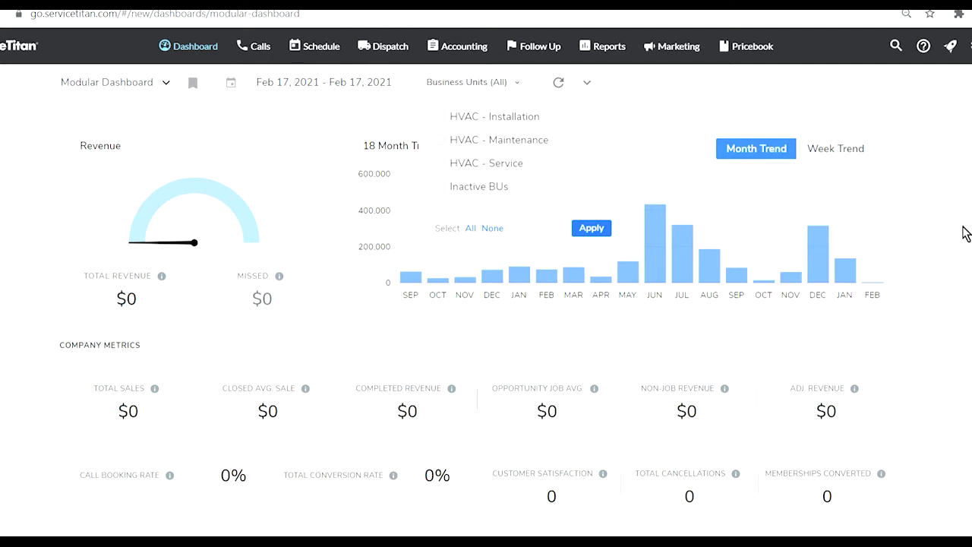
pyautogui.scroll(-10, 965, 233)
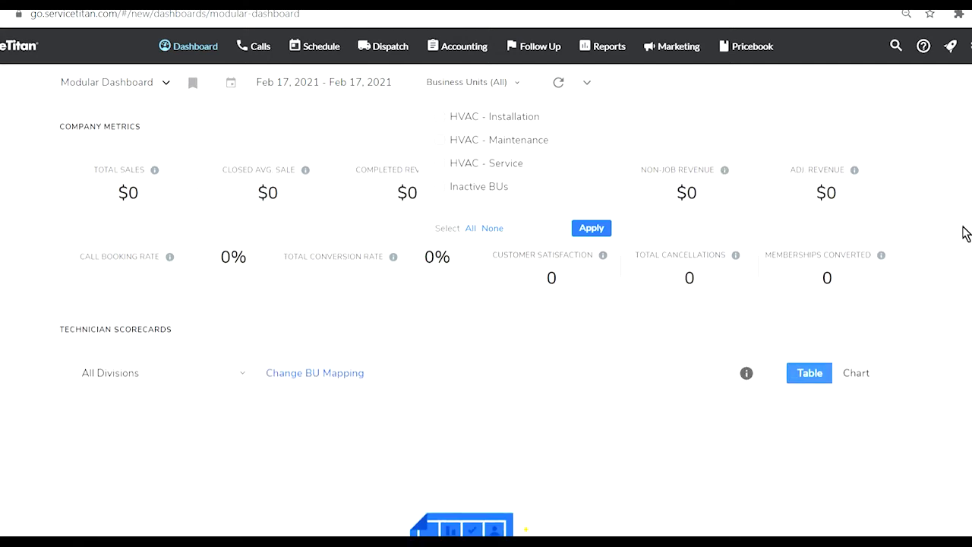
pyautogui.scroll(-1, 964, 234)
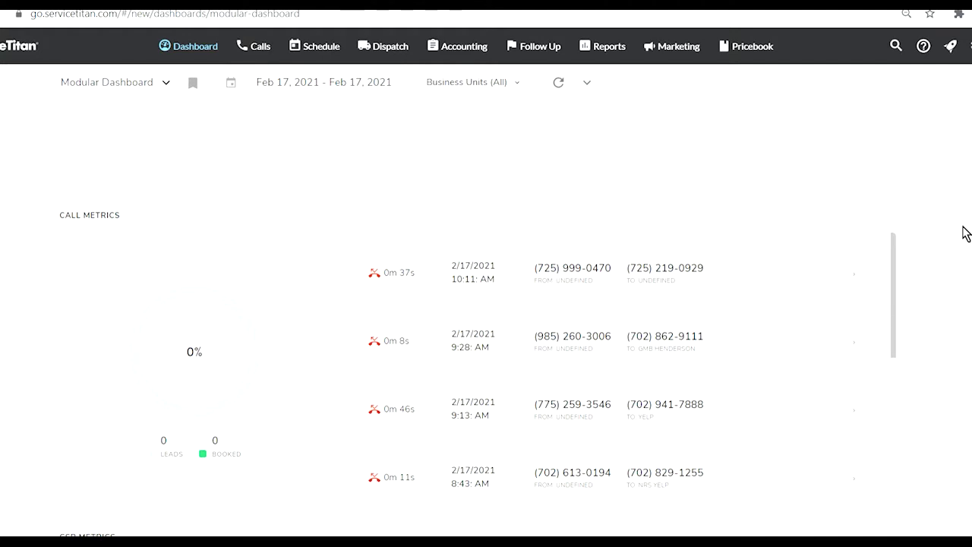
pyautogui.scroll(15, 486, 304)
pyautogui.click(521, 89)
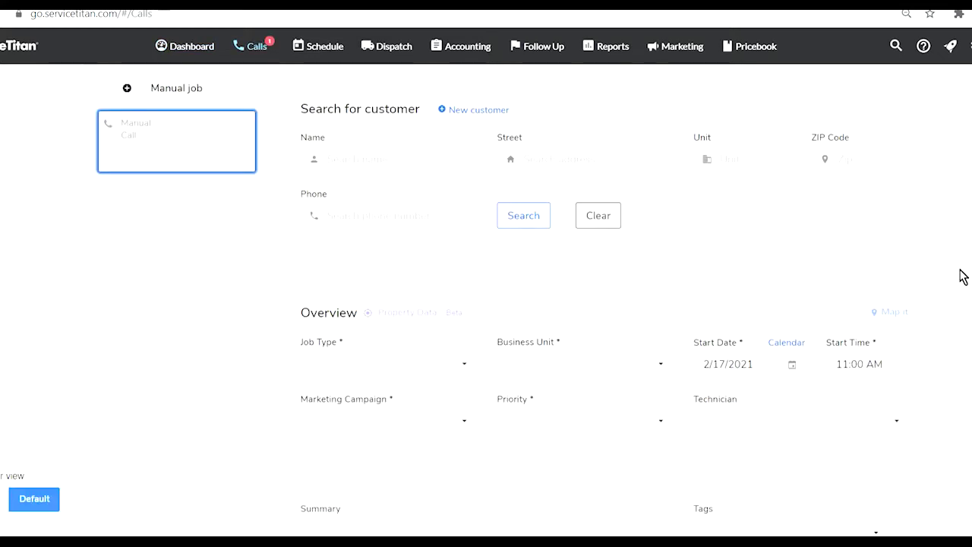
# Browse the booking form's Job Type list and close it without choosing a job type.
pyautogui.scroll(-1, 962, 277)
pyautogui.scroll(1, 962, 276)
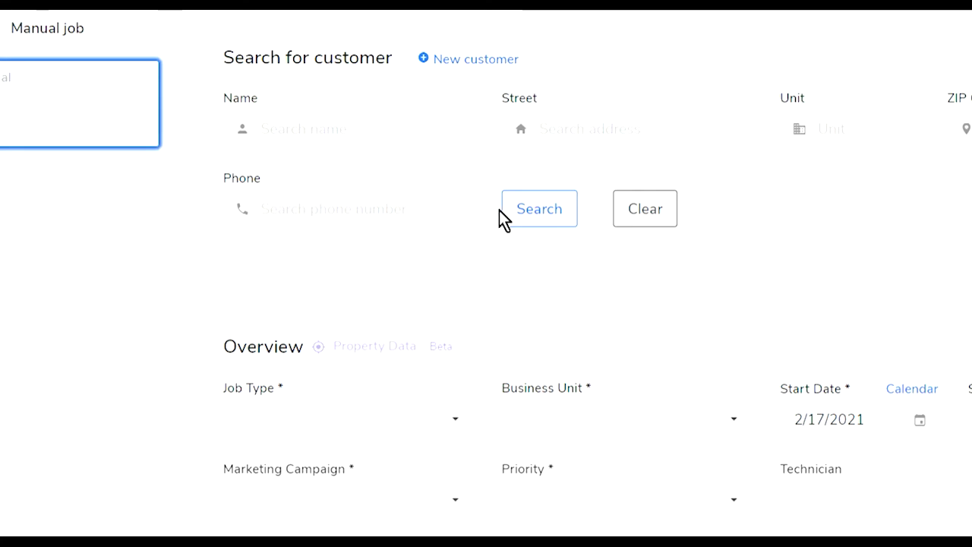
pyautogui.scroll(-3, 499, 210)
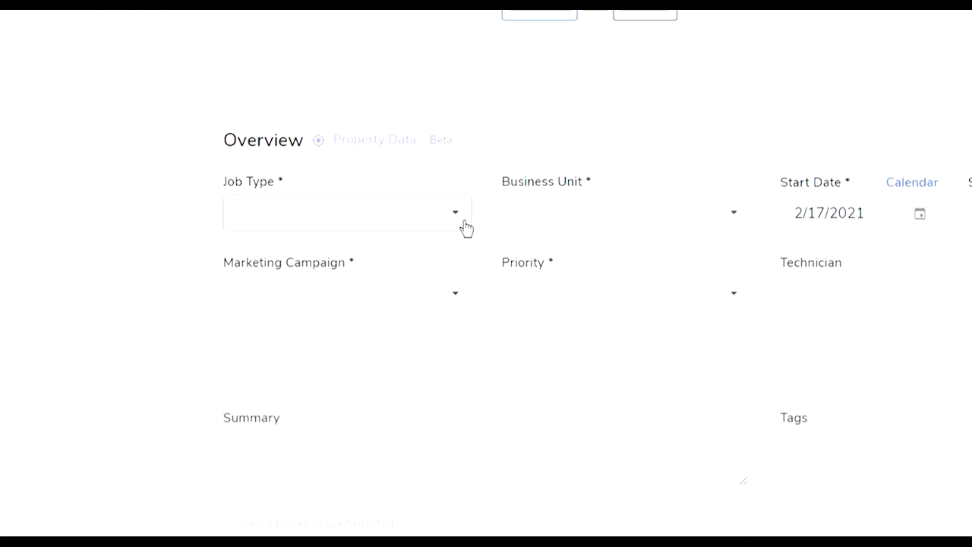
pyautogui.click(466, 226)
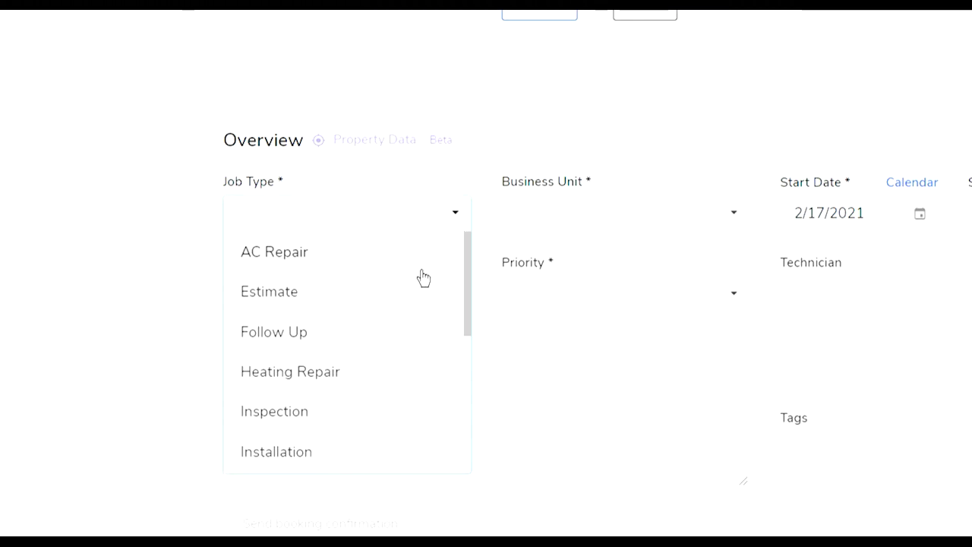
pyautogui.scroll(-2, 410, 386)
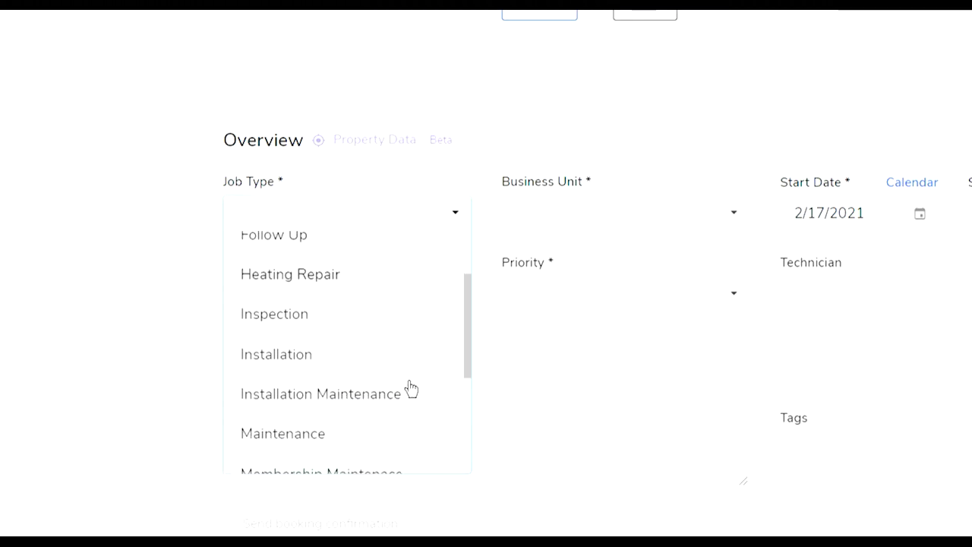
pyautogui.scroll(-2, 359, 338)
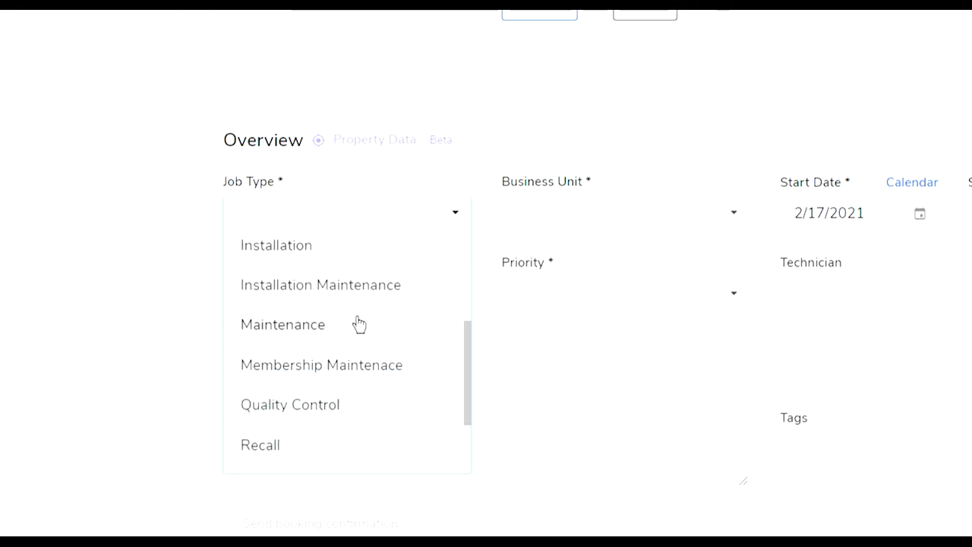
pyautogui.scroll(-2, 361, 338)
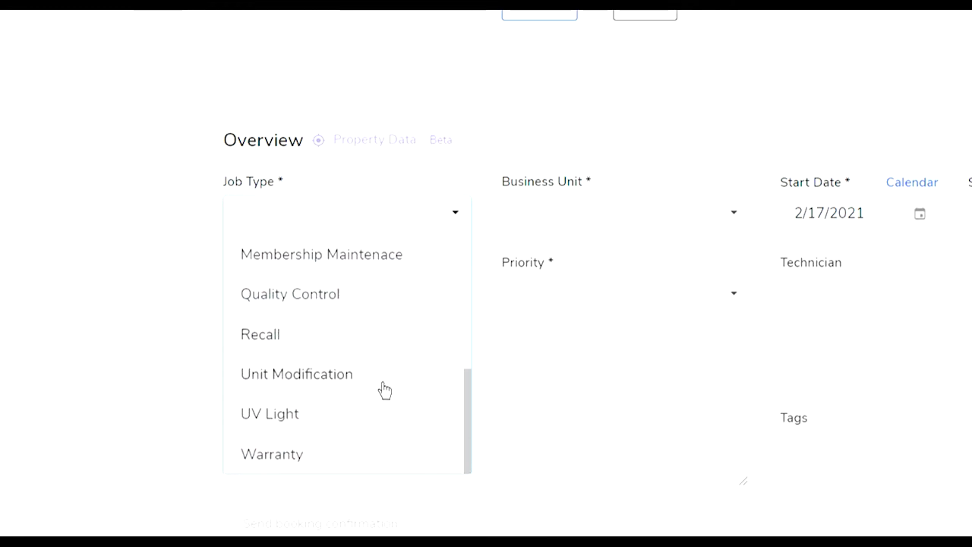
pyautogui.click(169, 370)
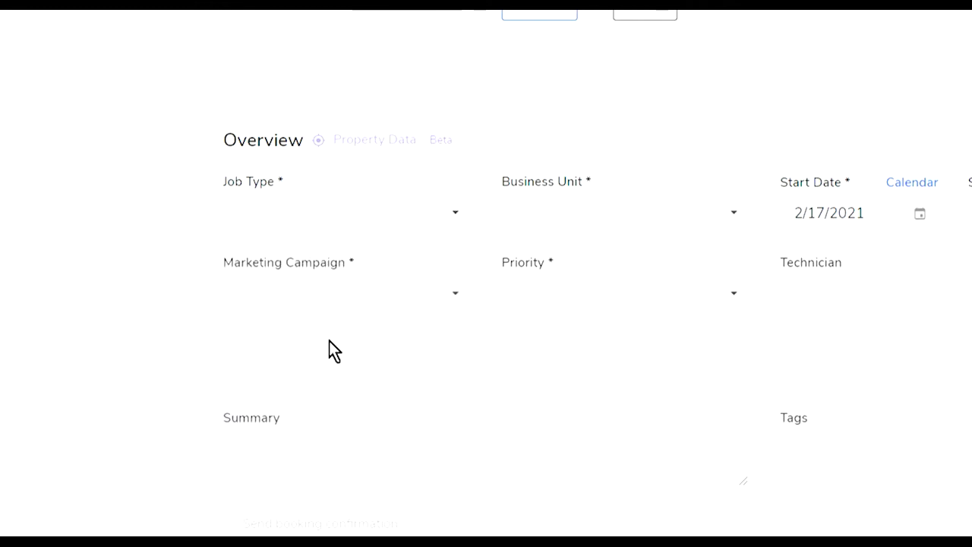
# Open and close the Business Unit list without changing it.
pyautogui.scroll(-1, 717, 193)
pyautogui.click(749, 203)
pyautogui.click(740, 202)
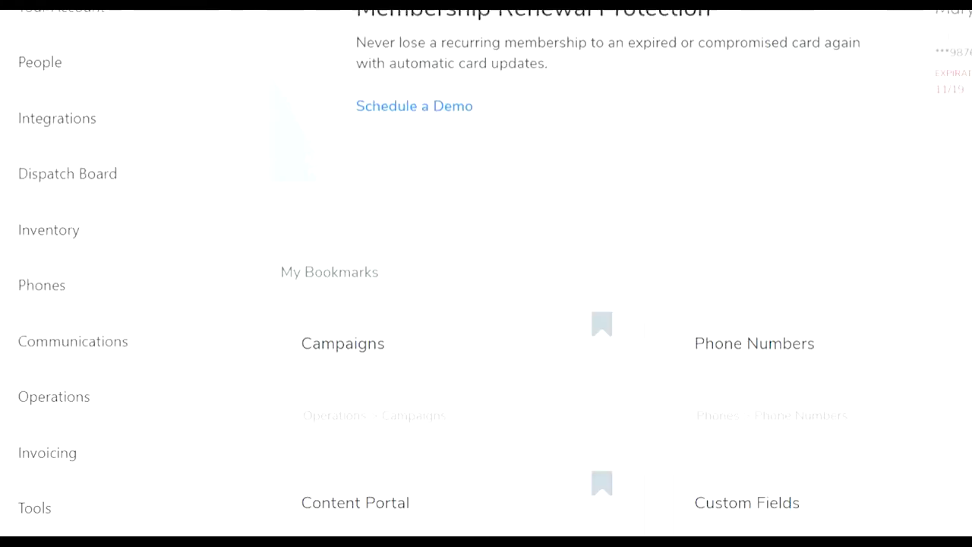
pyautogui.scroll(-1, 608, 304)
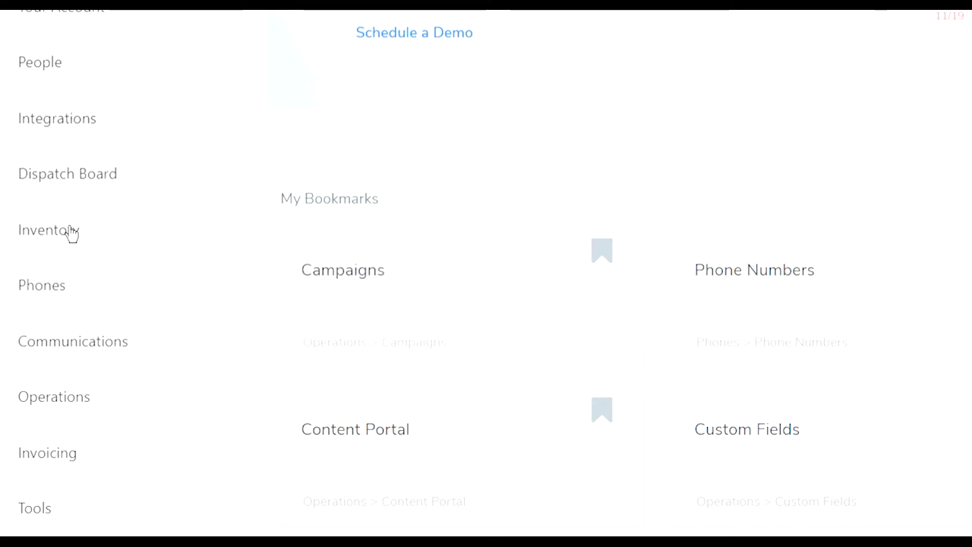
# Expand the Your Account, People and Integrations groups in the Settings sidebar.
pyautogui.click(102, 20)
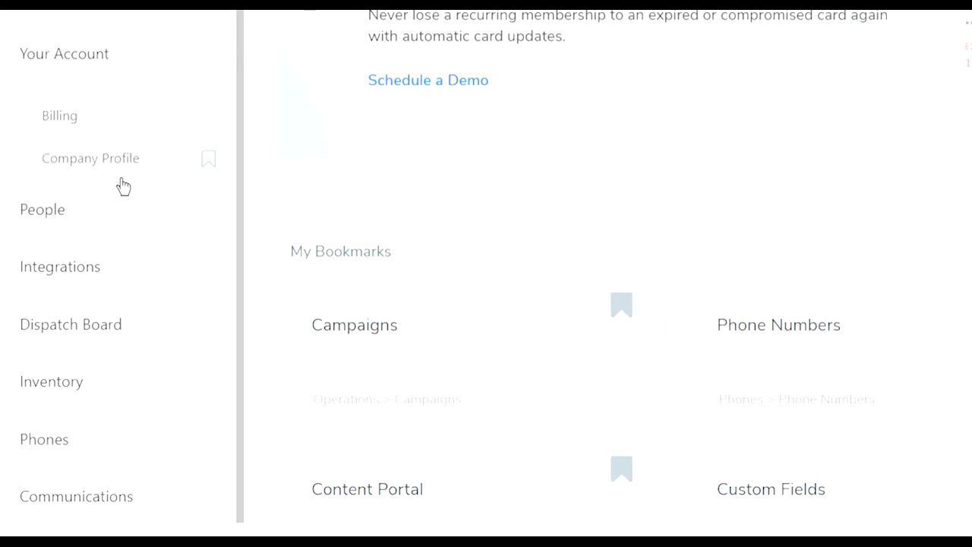
pyautogui.scroll(-1, 121, 167)
pyautogui.click(113, 135)
pyautogui.scroll(-1, 122, 152)
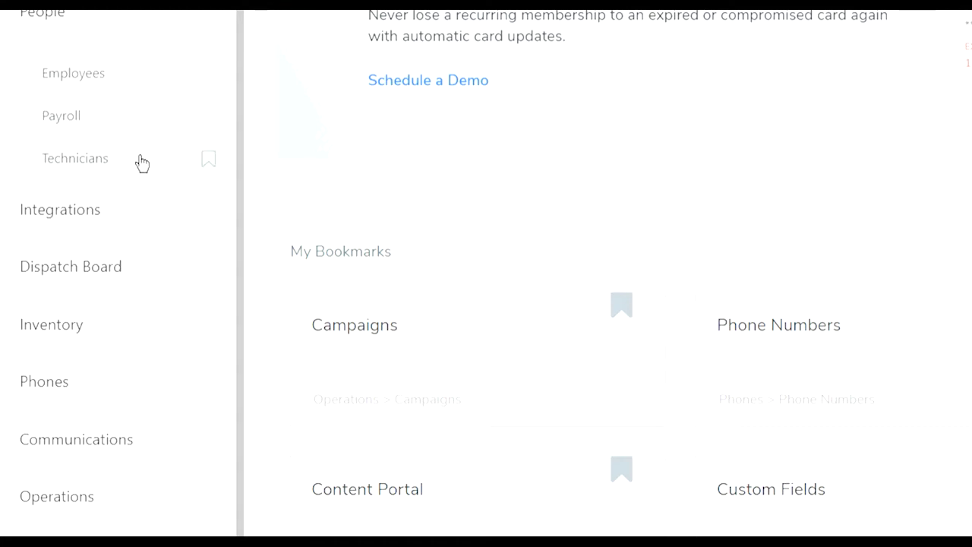
pyautogui.scroll(-1, 119, 198)
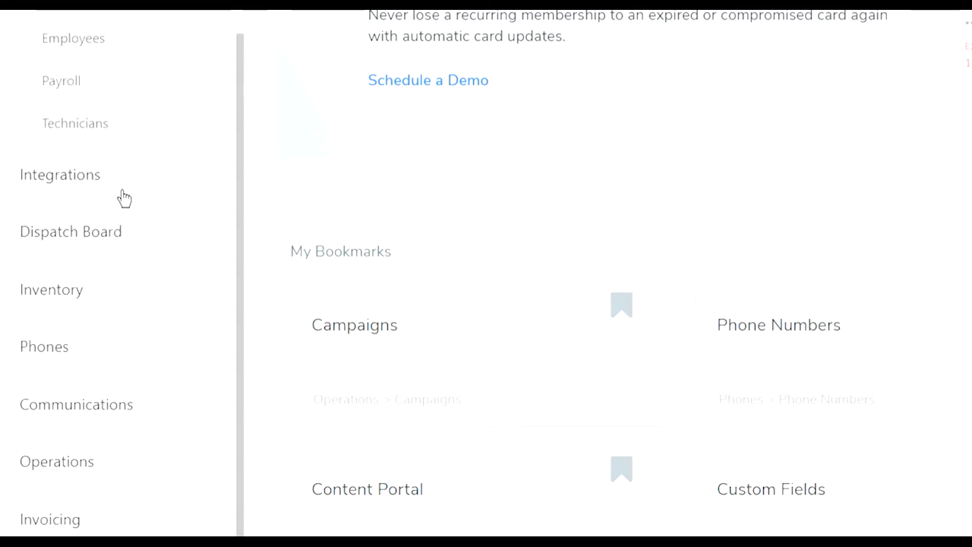
pyautogui.click(119, 198)
# Scroll further down the Settings sidebar and expand the Inventory and Phones groups.
pyautogui.scroll(-2, 119, 197)
pyautogui.scroll(-1, 124, 197)
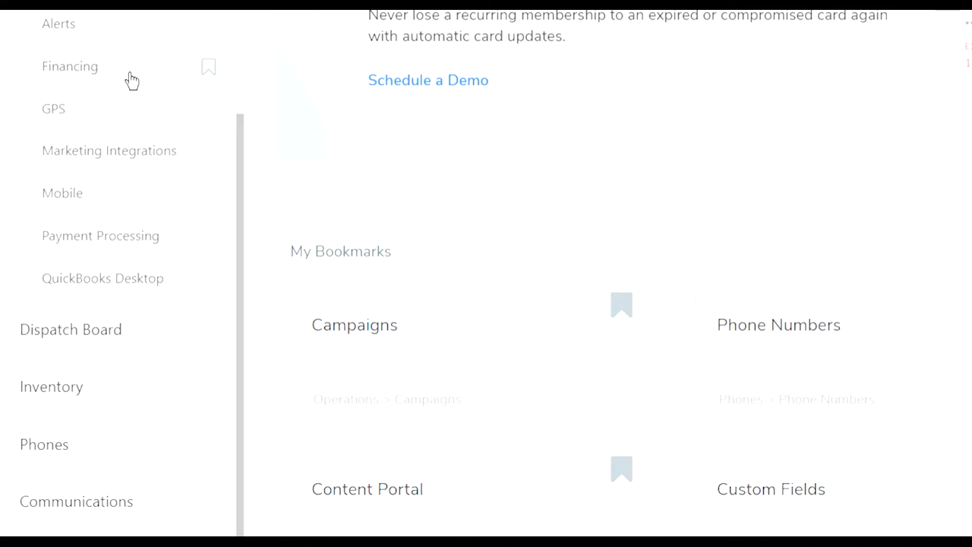
pyautogui.scroll(1, 102, 145)
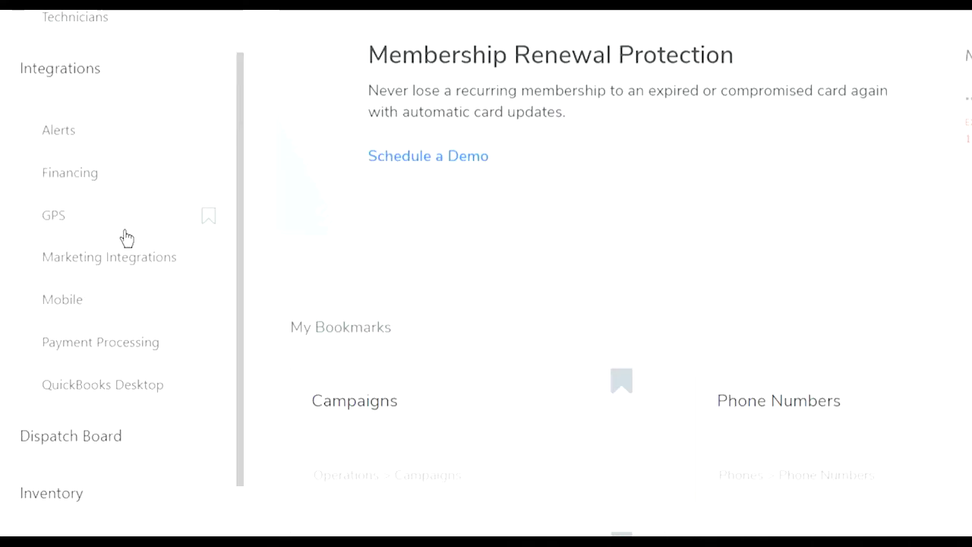
pyautogui.scroll(-2, 126, 233)
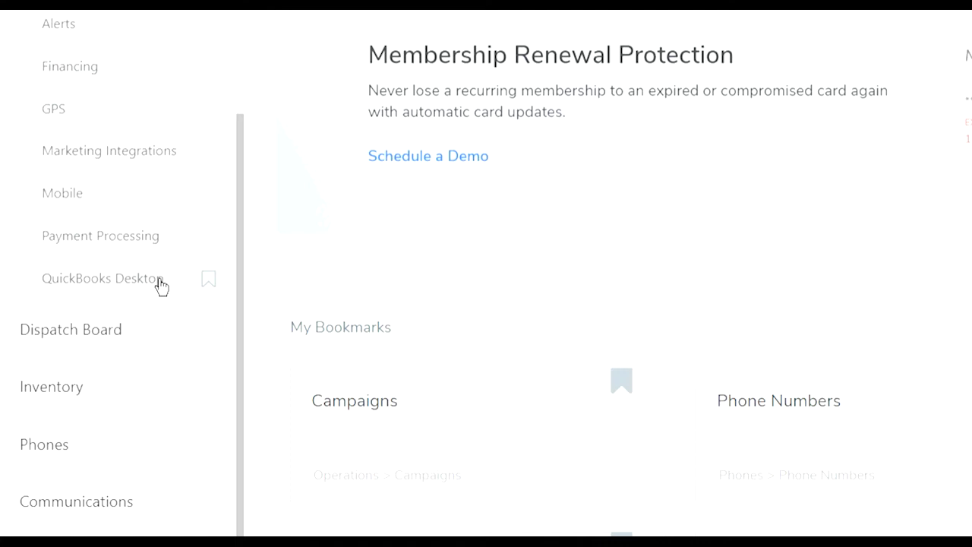
pyautogui.scroll(-3, 161, 284)
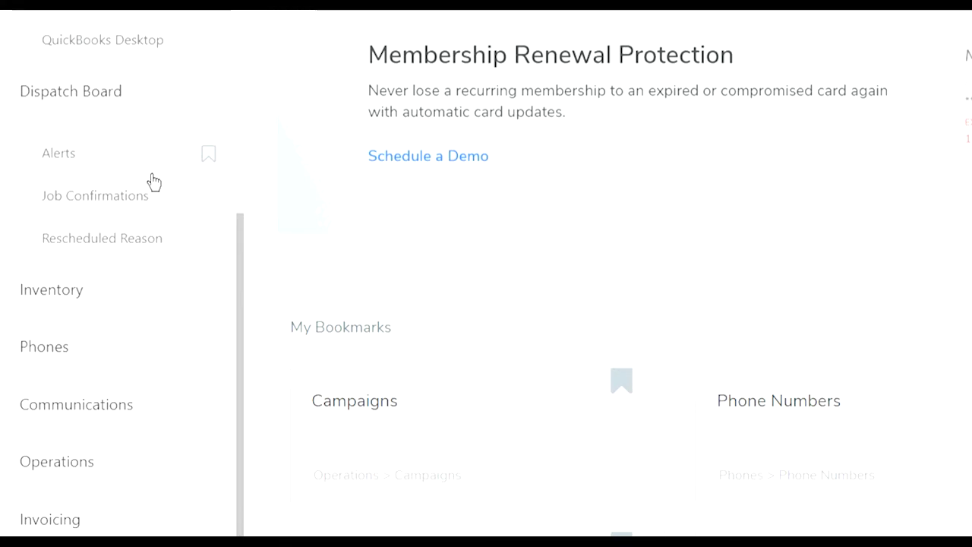
pyautogui.click(120, 287)
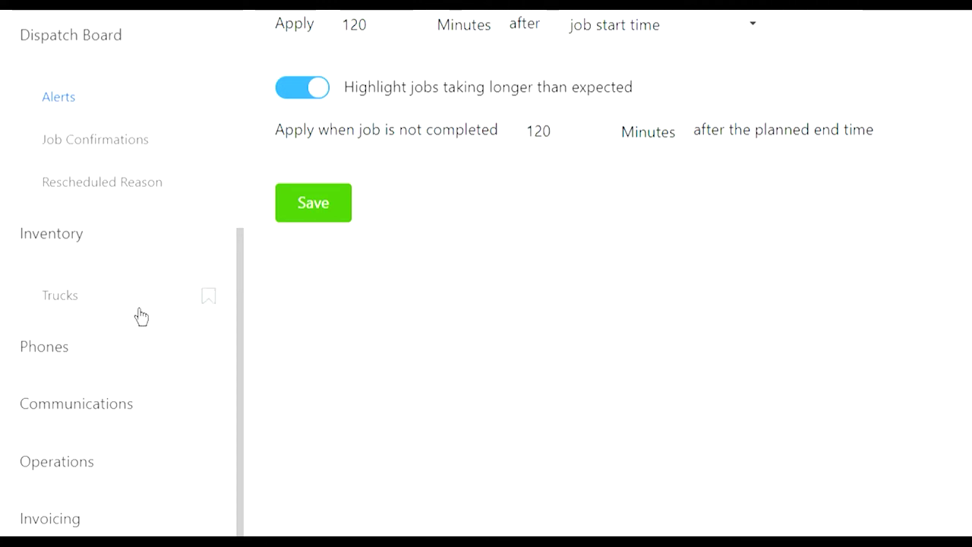
pyautogui.click(122, 358)
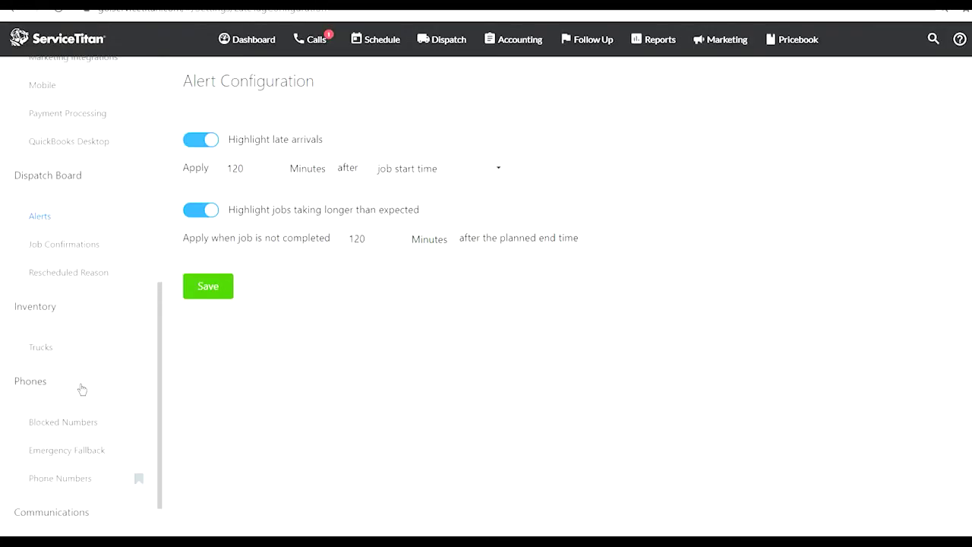
pyautogui.scroll(-2, 82, 388)
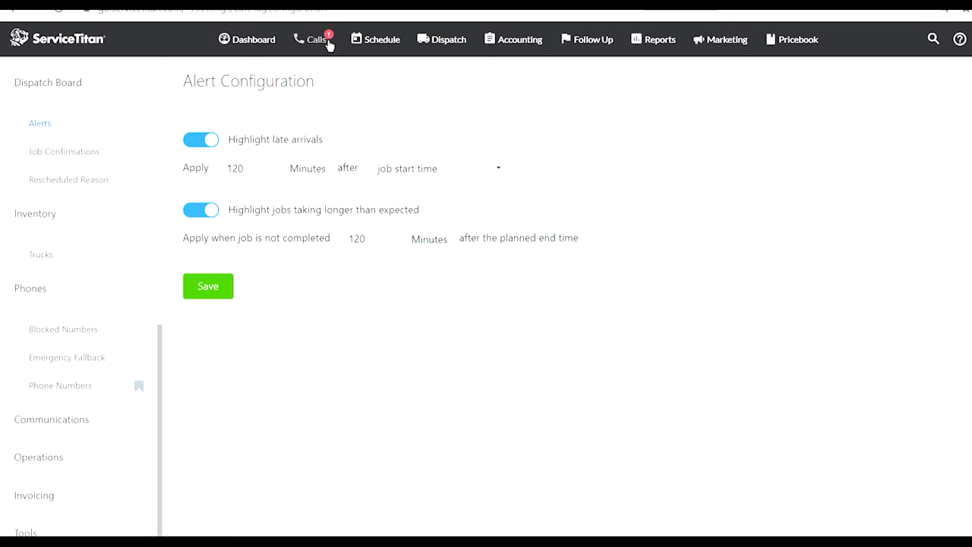
# Open the Calls booking page, then scroll the settings sidebar to the Operations Job Types list.
pyautogui.click(321, 46)
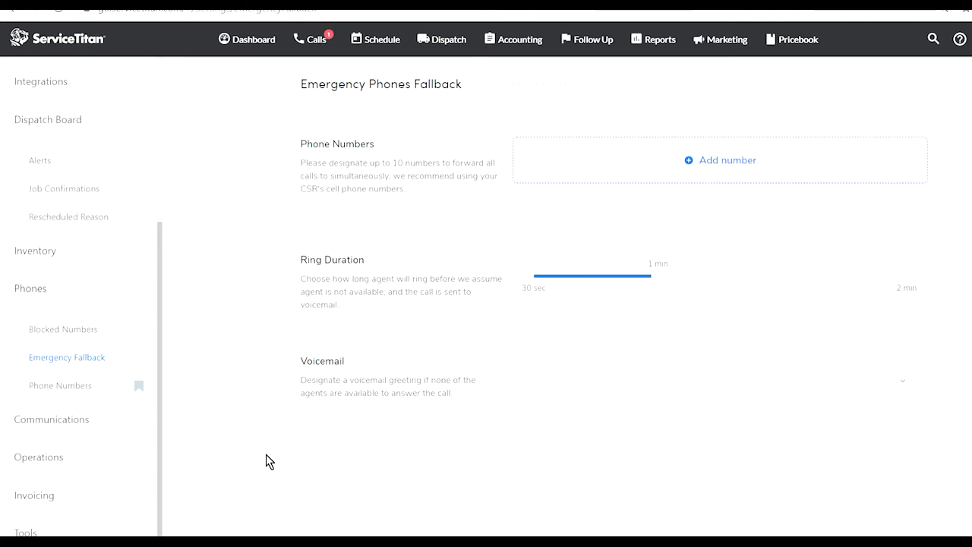
pyautogui.scroll(-5, 89, 455)
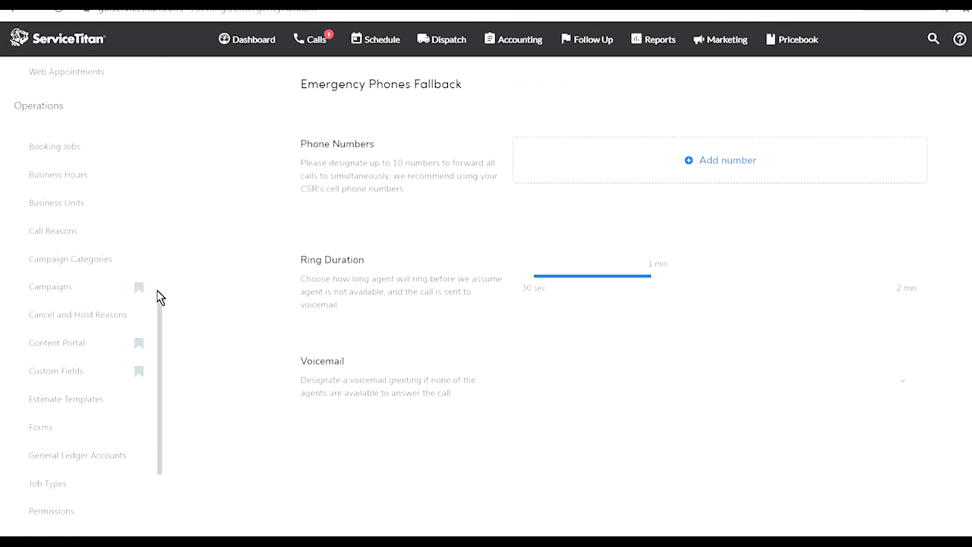
pyautogui.moveTo(157, 293); pyautogui.dragTo(149, 416)
pyautogui.scroll(1, 143, 339)
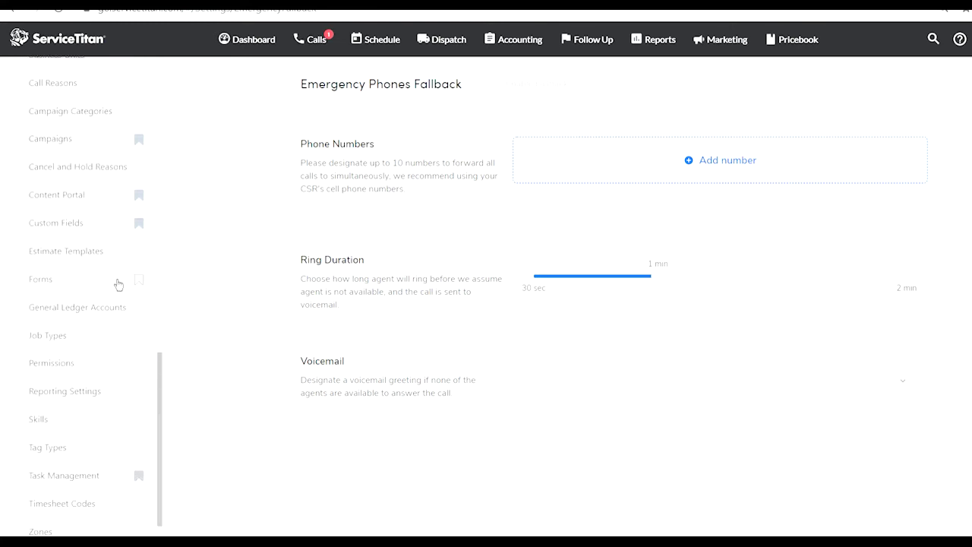
pyautogui.scroll(1, 34, 218)
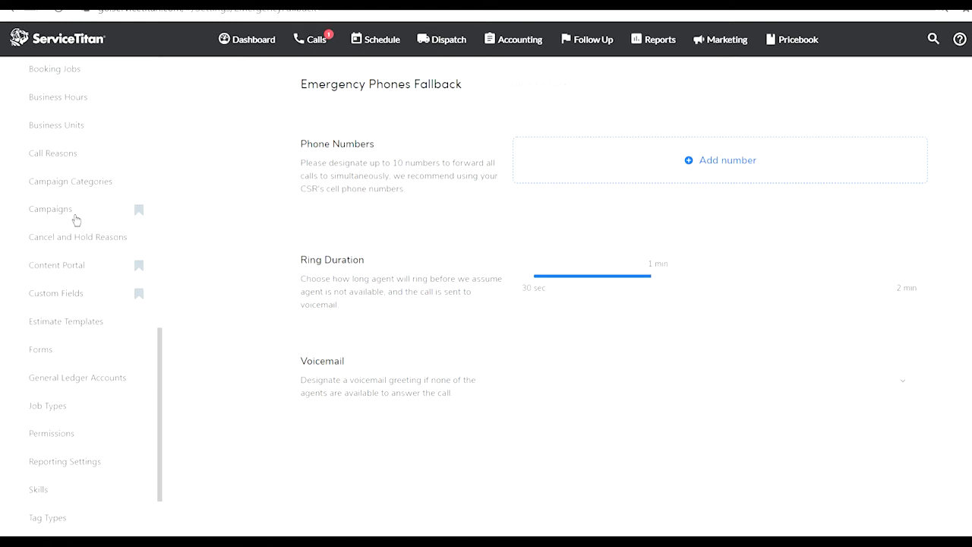
pyautogui.scroll(1, 76, 220)
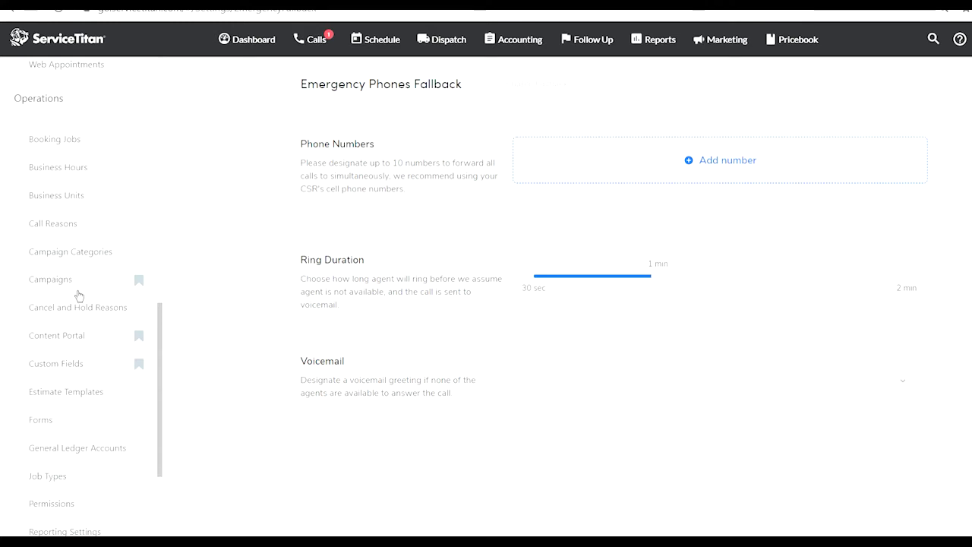
pyautogui.scroll(-2, 109, 355)
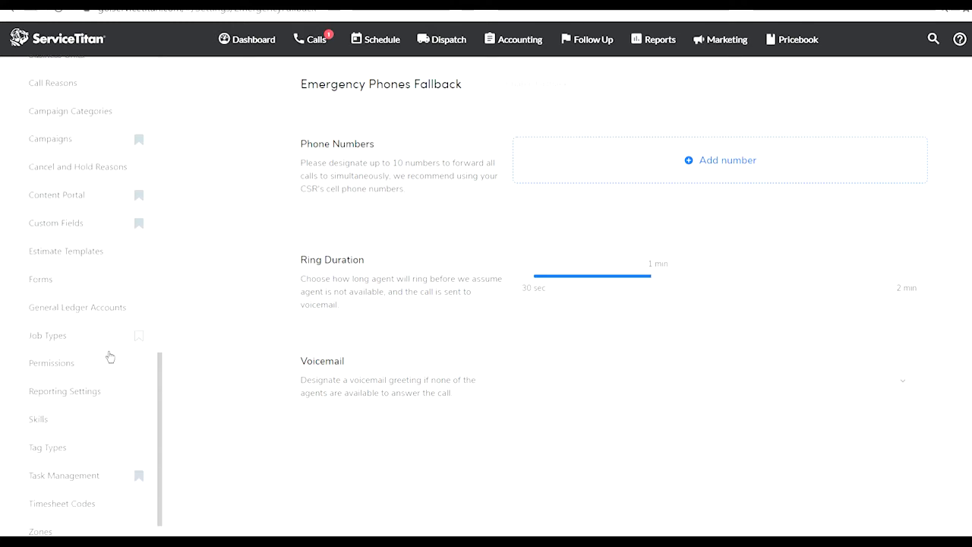
pyautogui.scroll(-1, 108, 353)
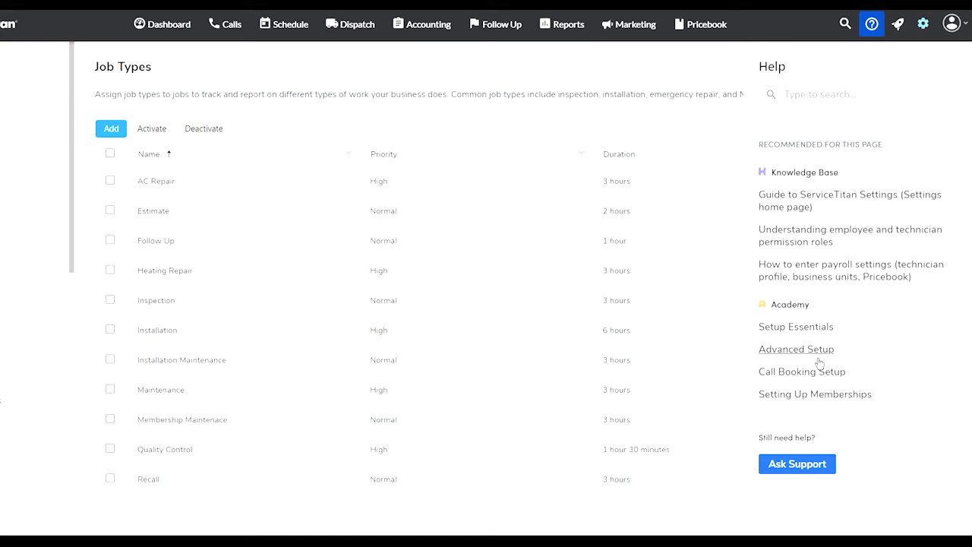
# Open Academy from the Help panel, scroll its course catalog and load more courses past the first 30.
pyautogui.click(802, 316)
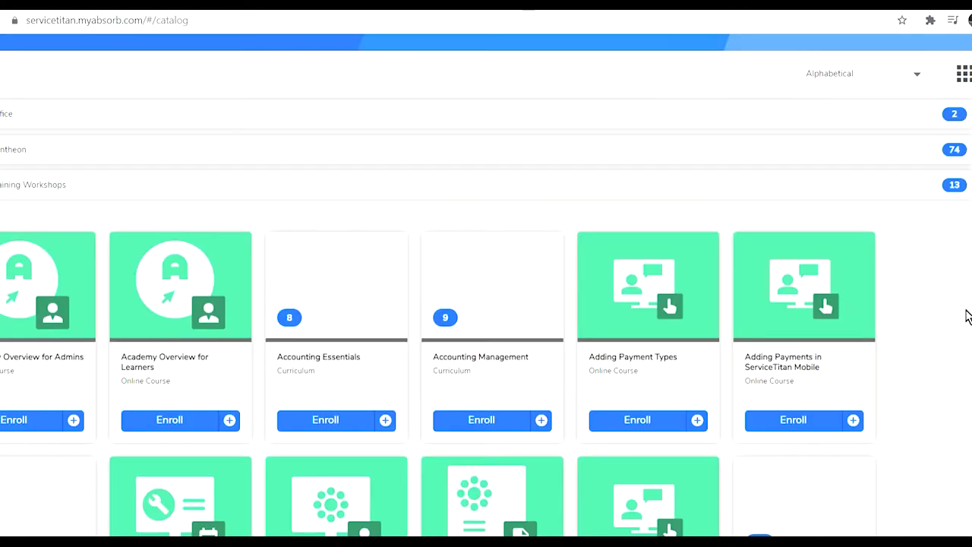
pyautogui.scroll(-3, 967, 316)
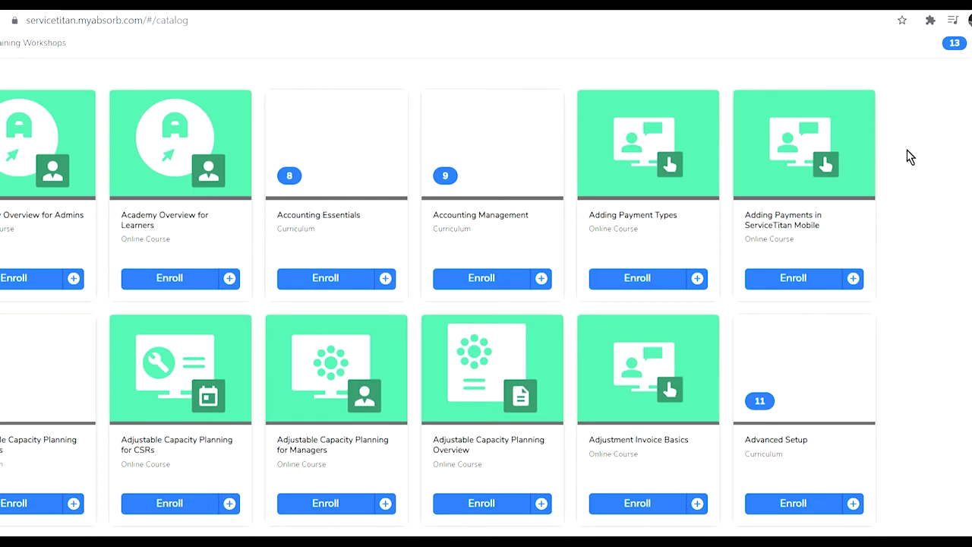
pyautogui.scroll(-6, 844, 267)
pyautogui.scroll(-5, 852, 263)
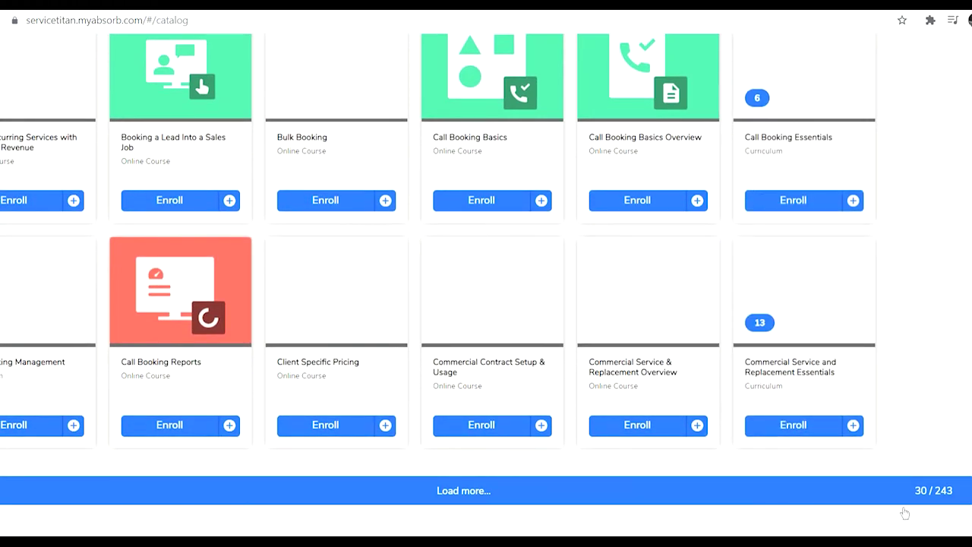
pyautogui.click(961, 504)
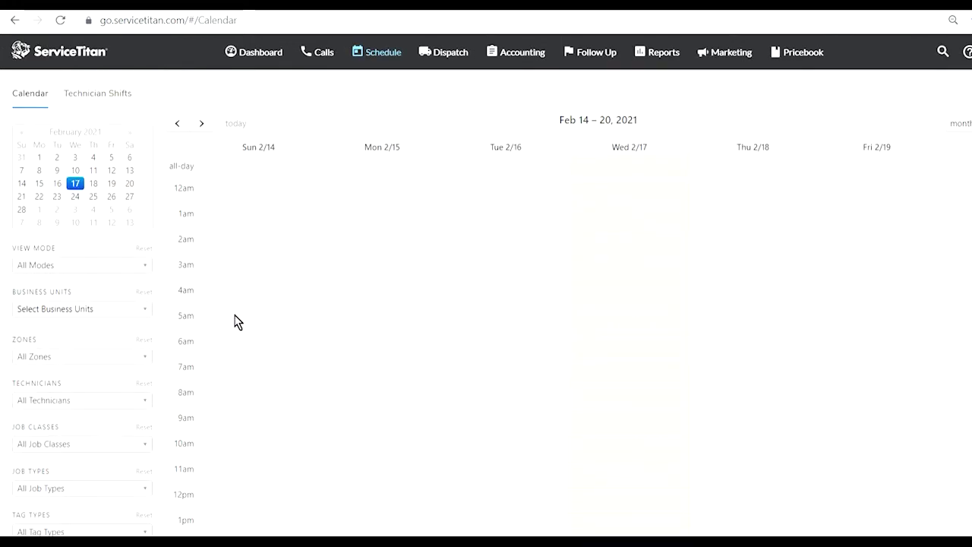
# Open and close the schedule's business unit filter, then switch the calendar to the 3-day layout.
pyautogui.click(148, 314)
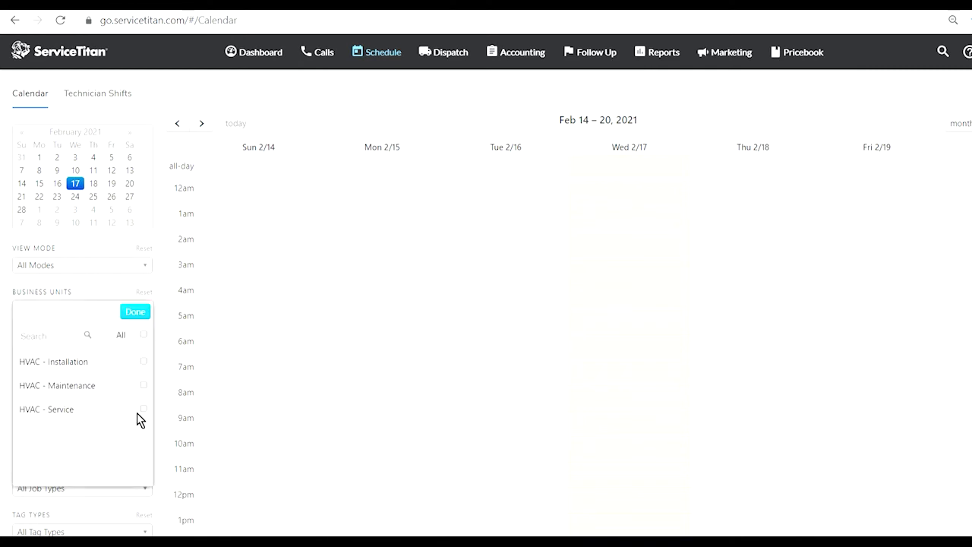
pyautogui.click(557, 287)
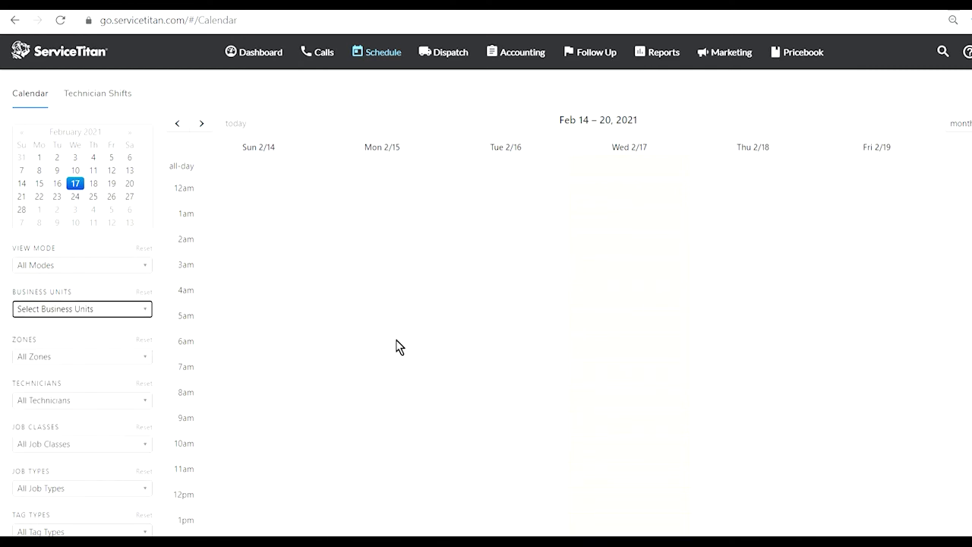
pyautogui.scroll(-3, 397, 343)
pyautogui.scroll(3, 395, 343)
pyautogui.click(916, 140)
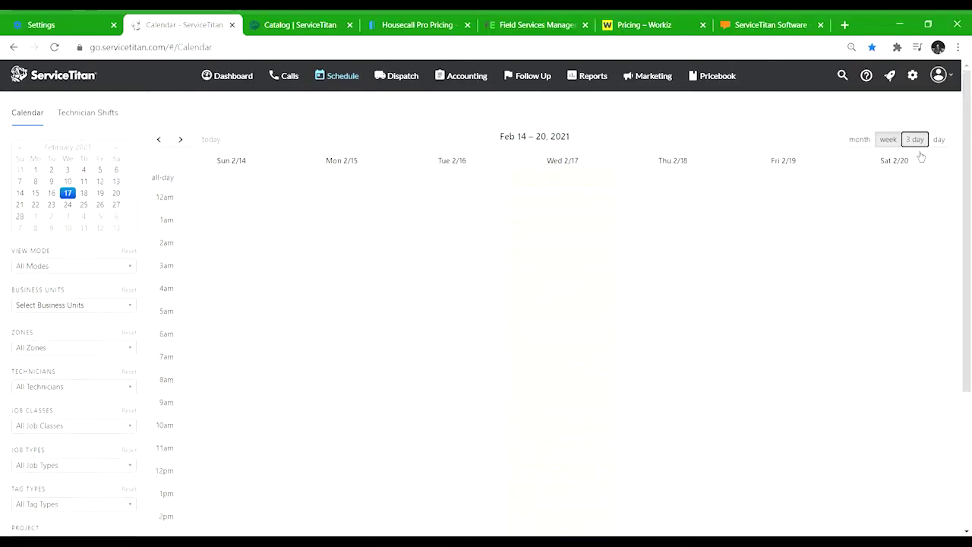
pyautogui.scroll(-3, 931, 154)
pyautogui.scroll(3, 911, 167)
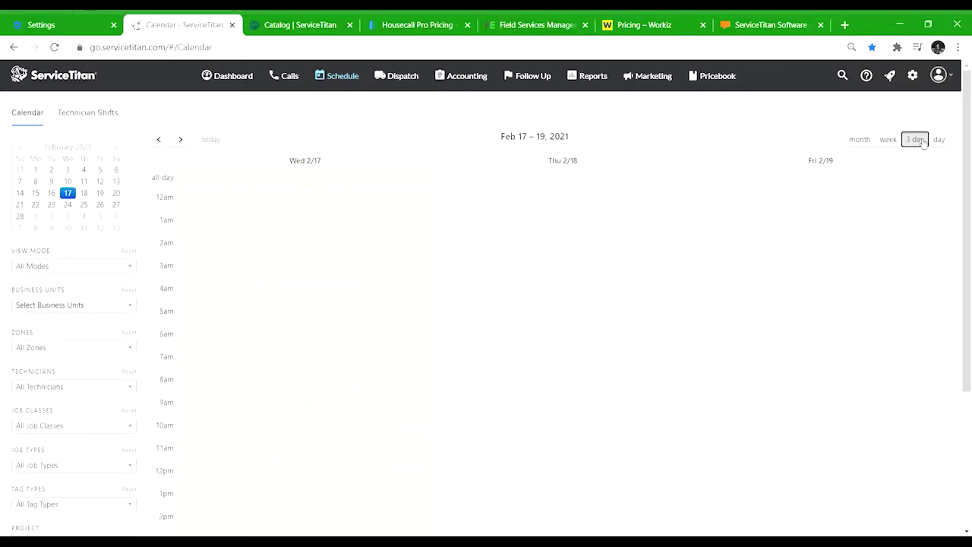
# Switch the calendar to the single-day layout and scroll through it.
pyautogui.click(939, 139)
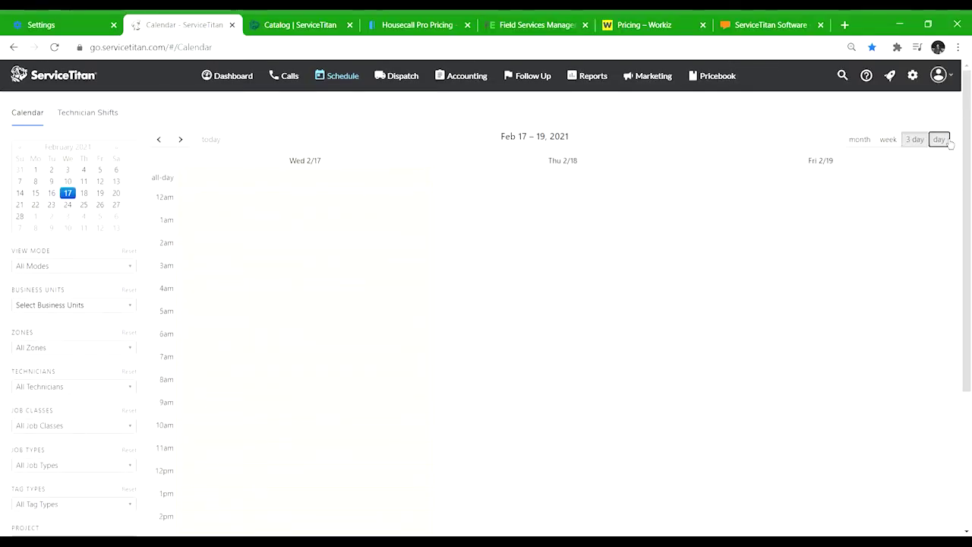
pyautogui.scroll(-3, 879, 262)
pyautogui.scroll(3, 866, 277)
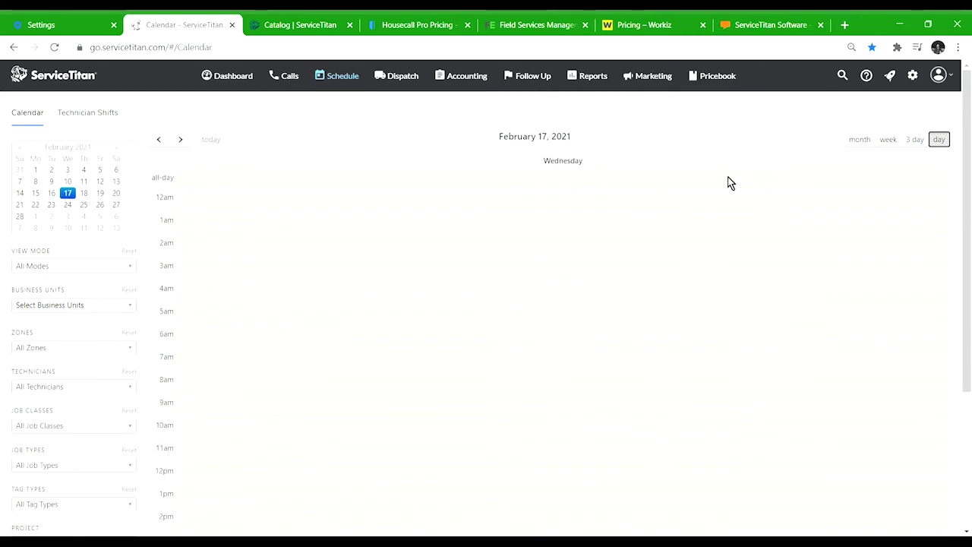
pyautogui.scroll(-2, 600, 262)
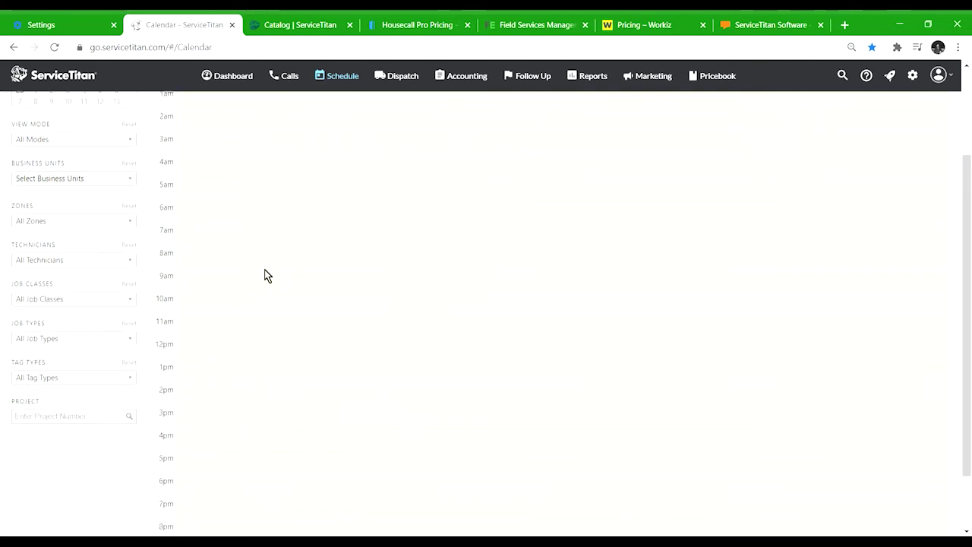
pyautogui.scroll(2, 534, 352)
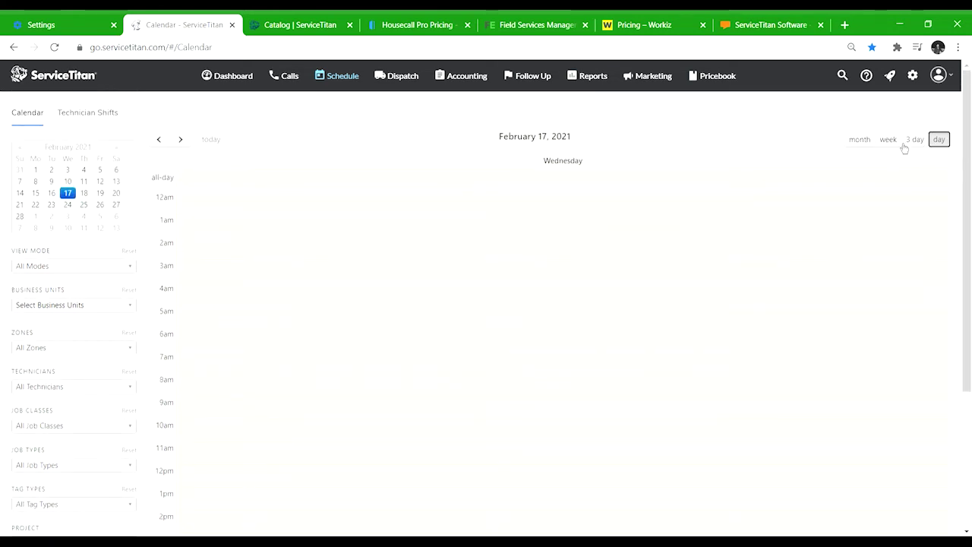
pyautogui.scroll(-3, 897, 149)
pyautogui.scroll(3, 499, 316)
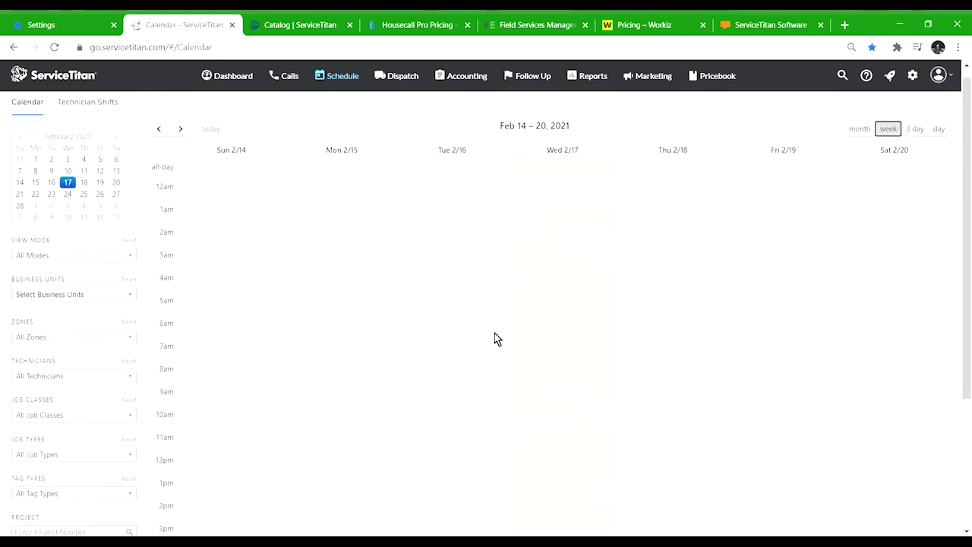
# Return the calendar from week to 3-day view and open the Dispatch board.
pyautogui.click(925, 132)
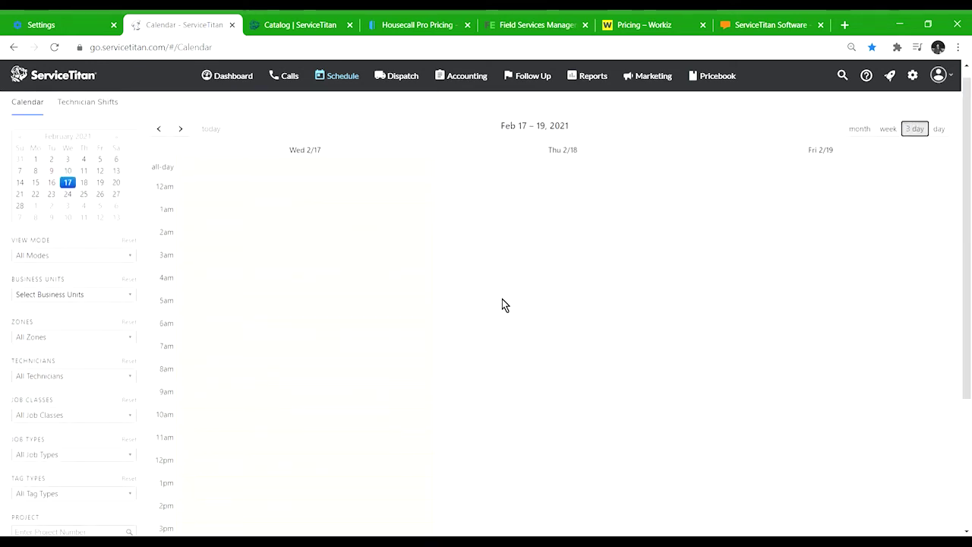
pyautogui.scroll(-2, 495, 311)
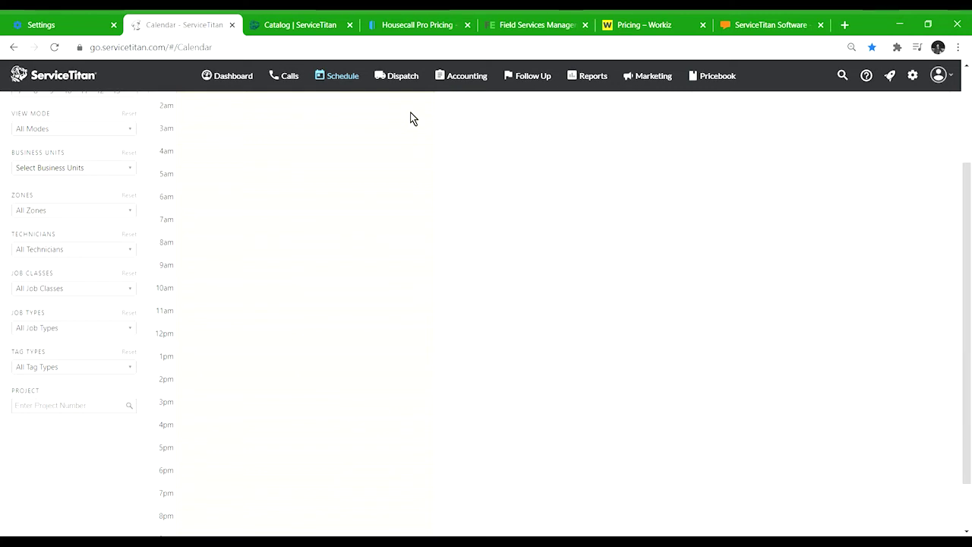
pyautogui.click(409, 88)
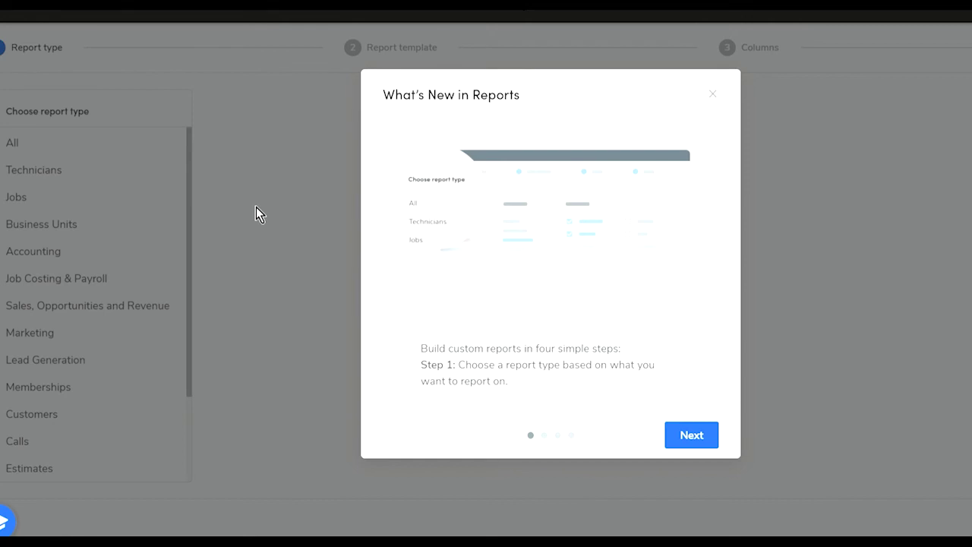
# Dismiss the What's New in Reports dialog, browse the report type list, then switch to Workiz pricing.
pyautogui.click(180, 205)
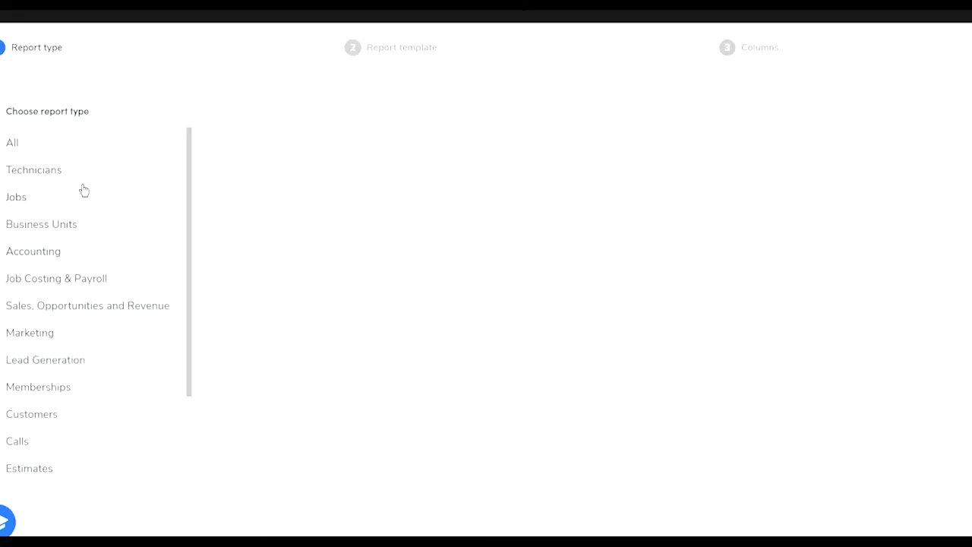
pyautogui.scroll(-3, 54, 228)
pyautogui.scroll(3, 56, 259)
pyautogui.scroll(-3, 102, 441)
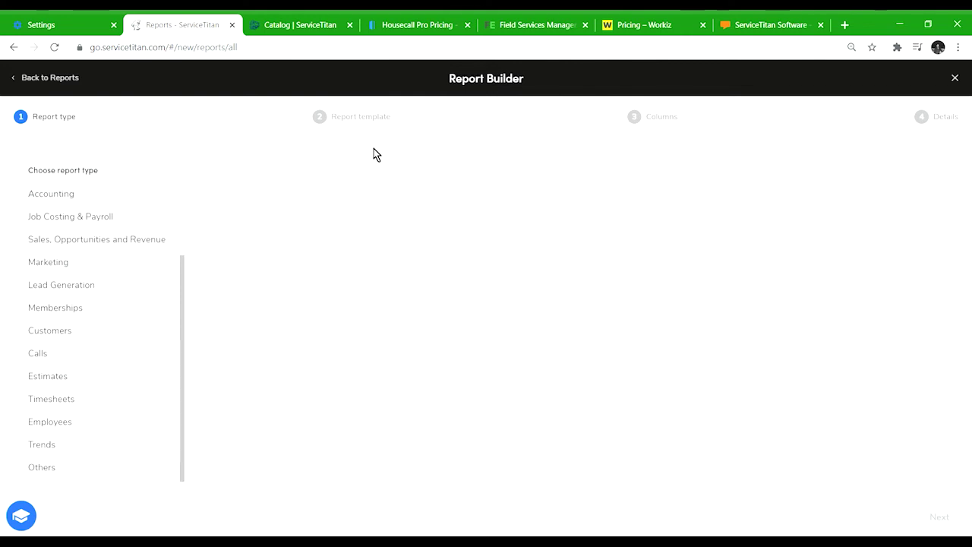
pyautogui.click(623, 25)
# Scroll up Workiz's pricing page, go back to the previous search, and return to ServiceTitan's calendar.
pyautogui.scroll(6, 616, 253)
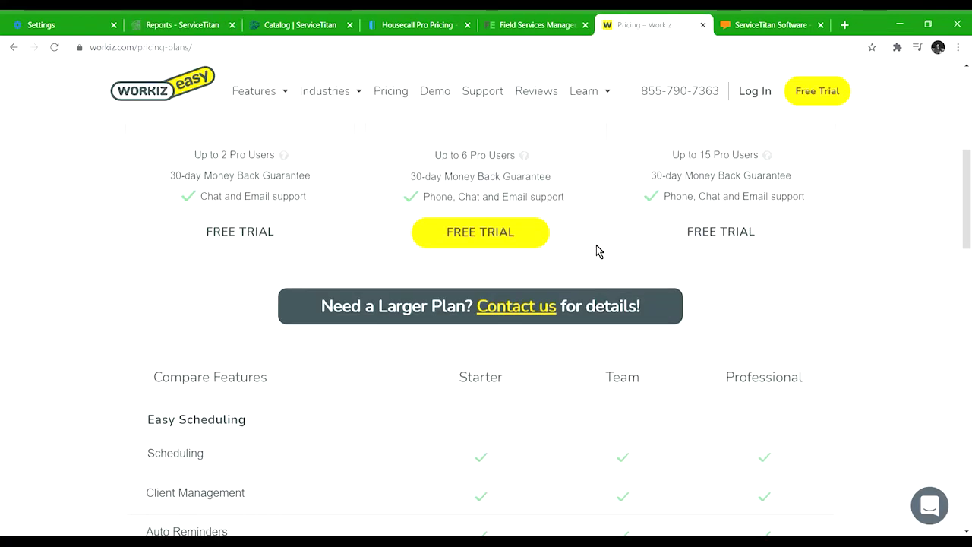
pyautogui.hotkey('alt', 'Left')
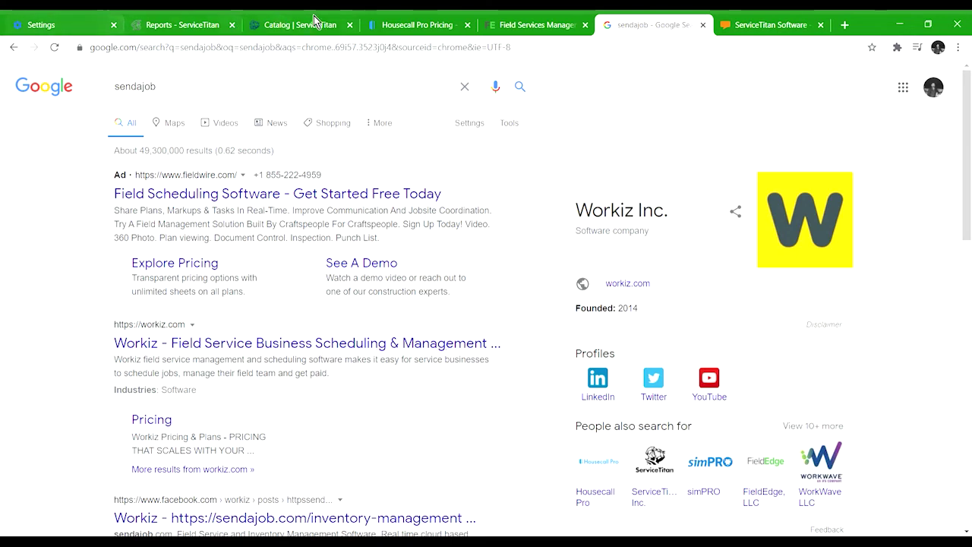
pyautogui.click(196, 25)
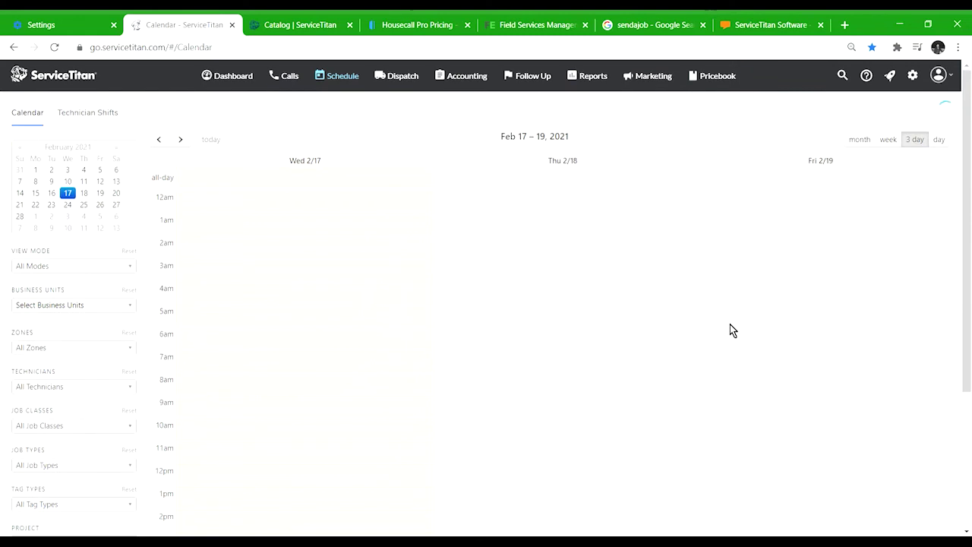
# Switch the Schedule calendar to the week view and scroll back to the top.
pyautogui.click(886, 139)
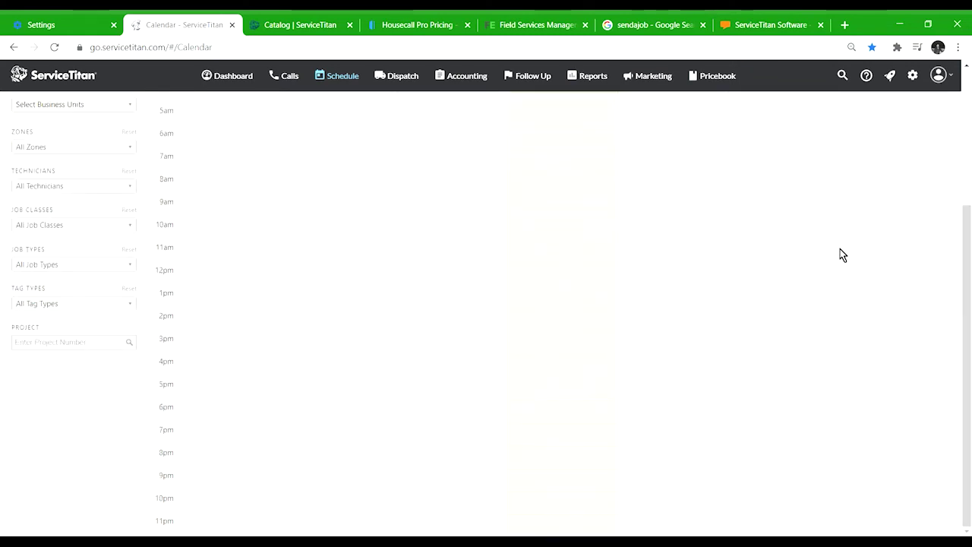
pyautogui.scroll(3, 841, 254)
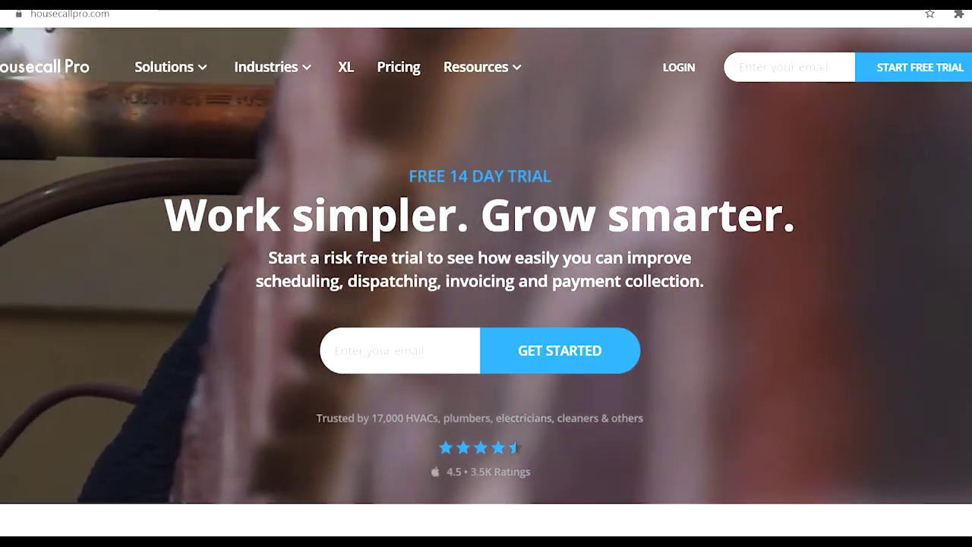
# Skim the Housecall Pro home page, then open its pricing page showing Start, Grow, Manage and XL plans.
pyautogui.scroll(-7, 79, 164)
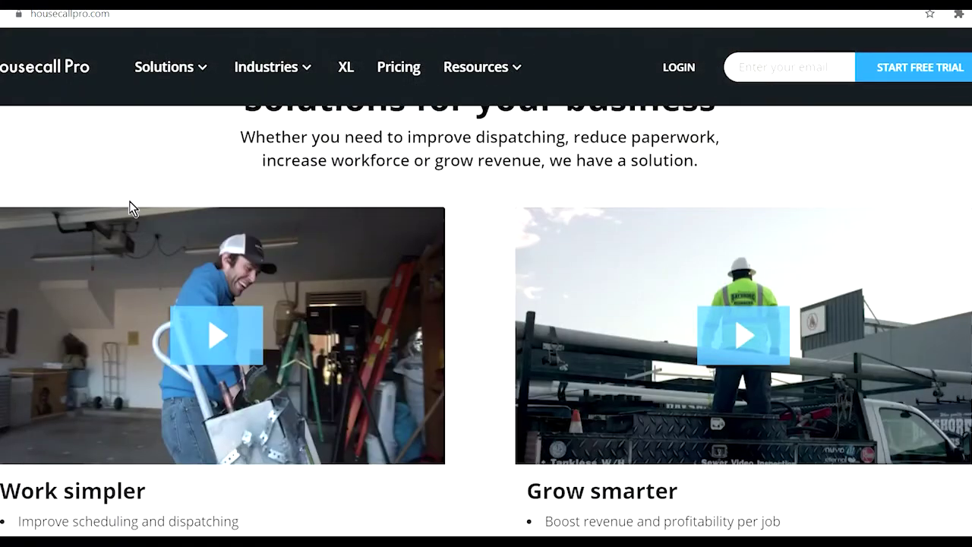
pyautogui.scroll(-8, 129, 202)
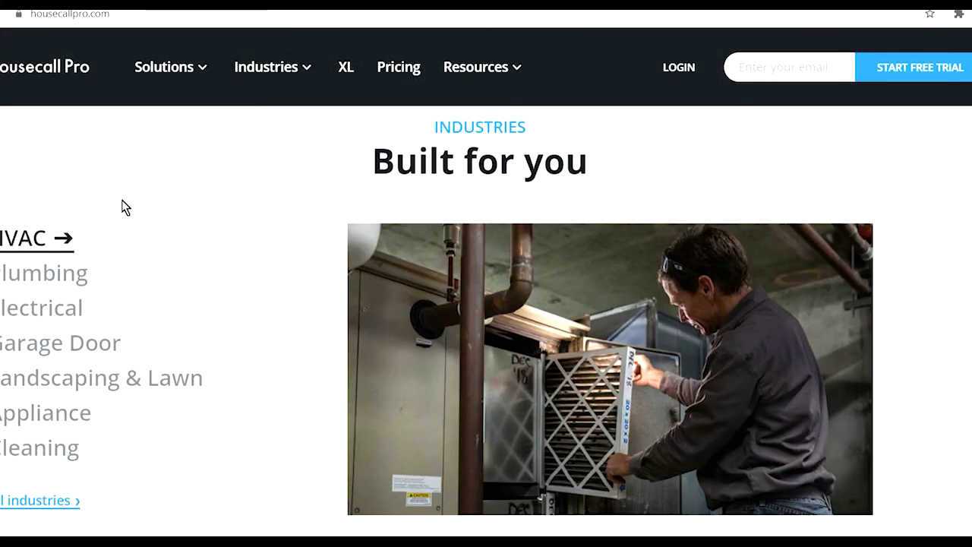
pyautogui.scroll(-10, 125, 209)
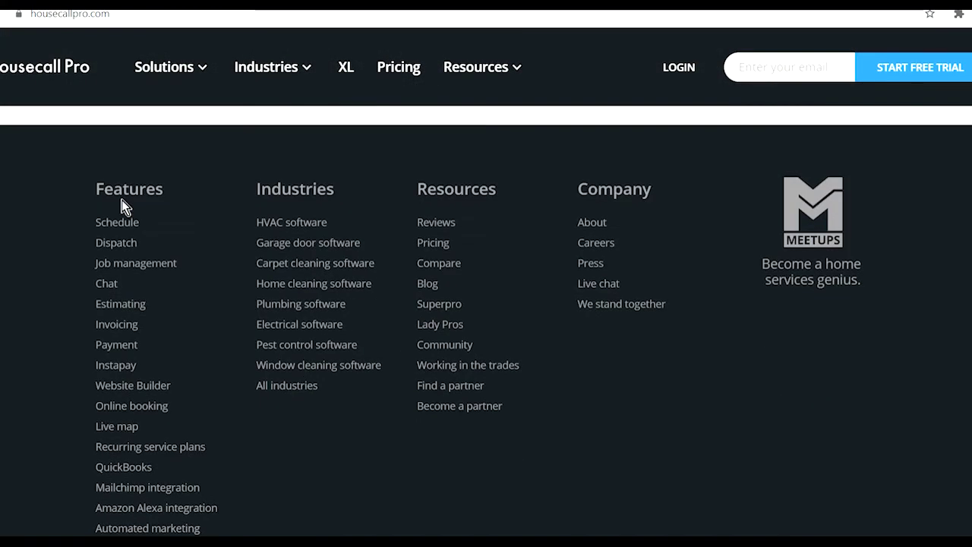
pyautogui.scroll(6, 125, 209)
pyautogui.scroll(4, 123, 212)
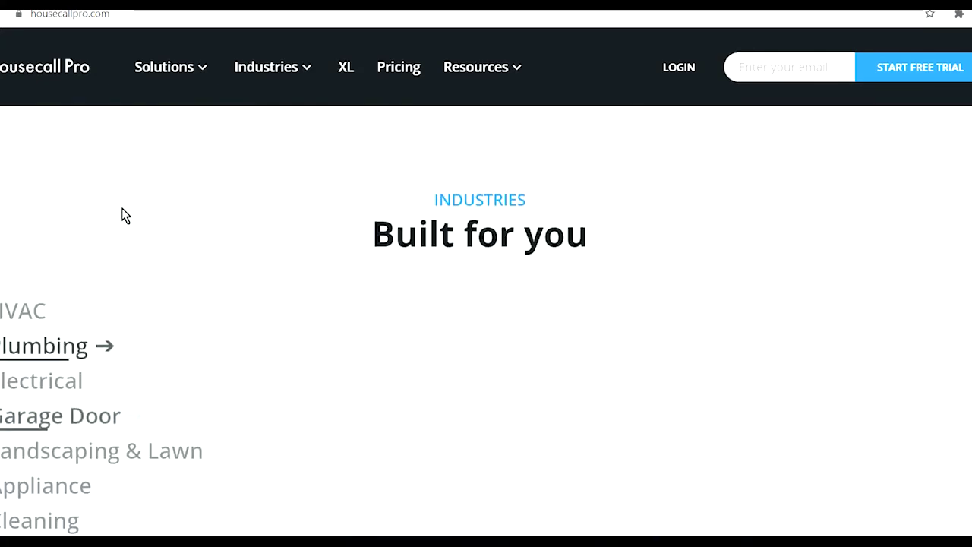
pyautogui.scroll(4, 126, 216)
pyautogui.scroll(5, 126, 215)
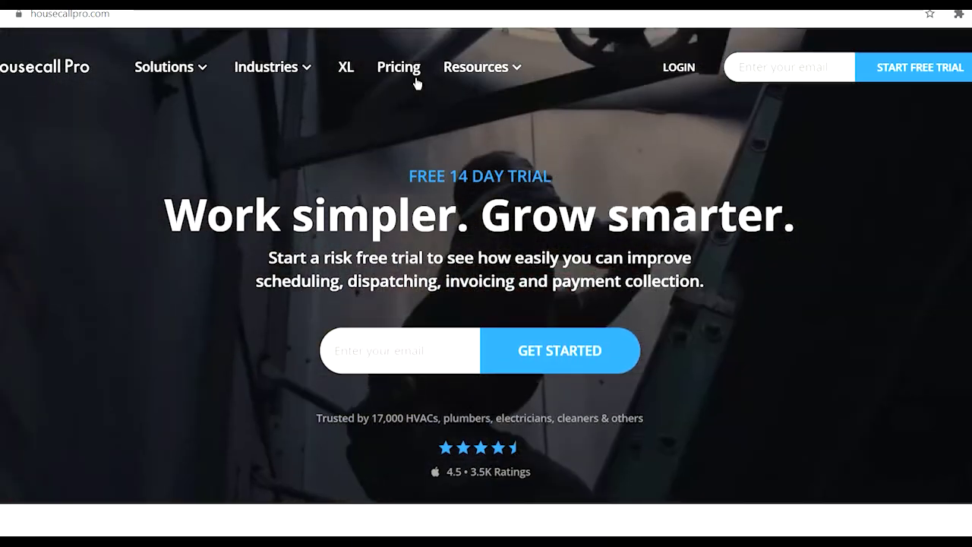
pyautogui.click(399, 68)
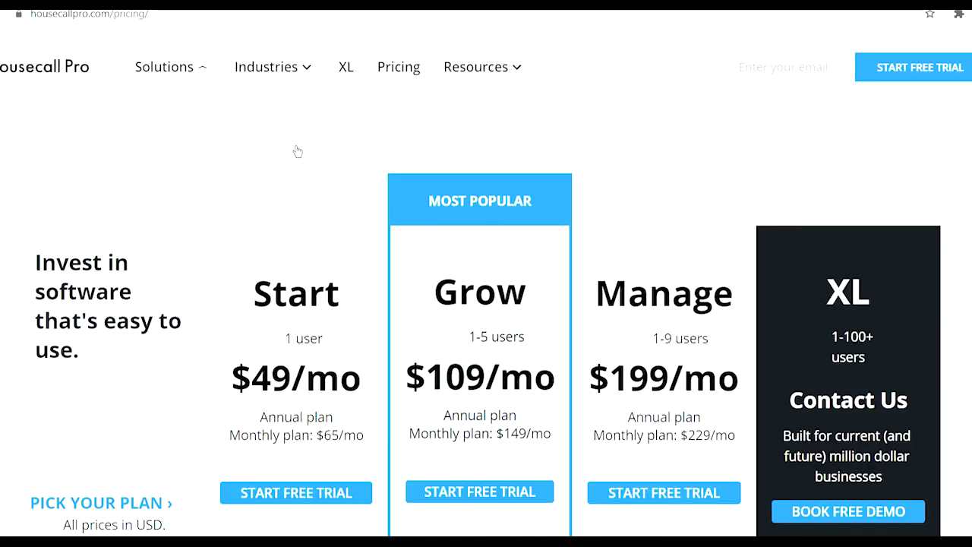
pyautogui.click(199, 67)
pyautogui.scroll(-3, 857, 228)
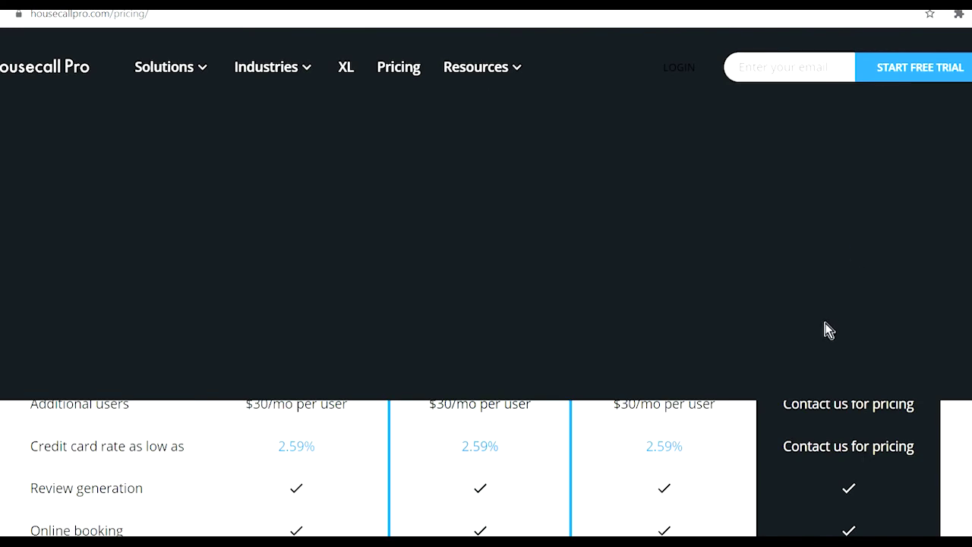
pyautogui.scroll(4, 968, 446)
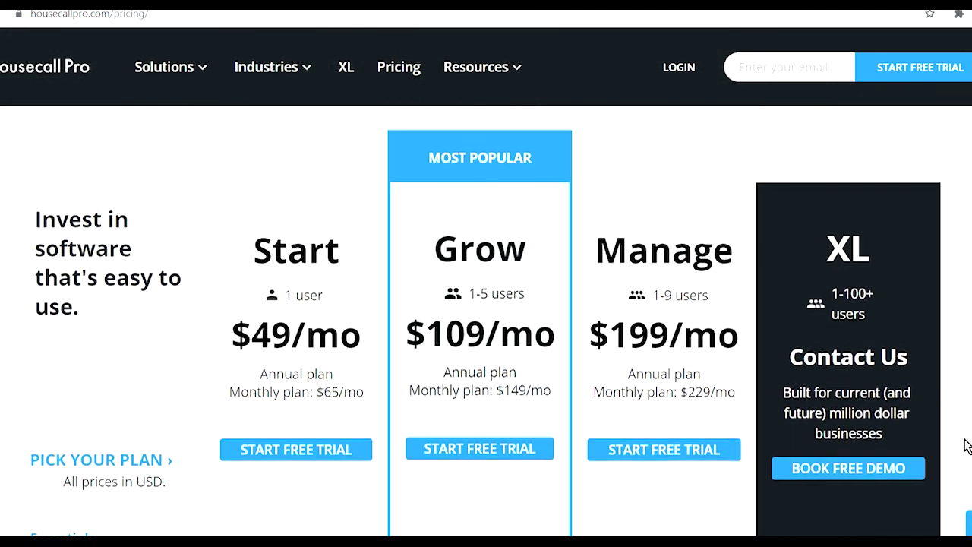